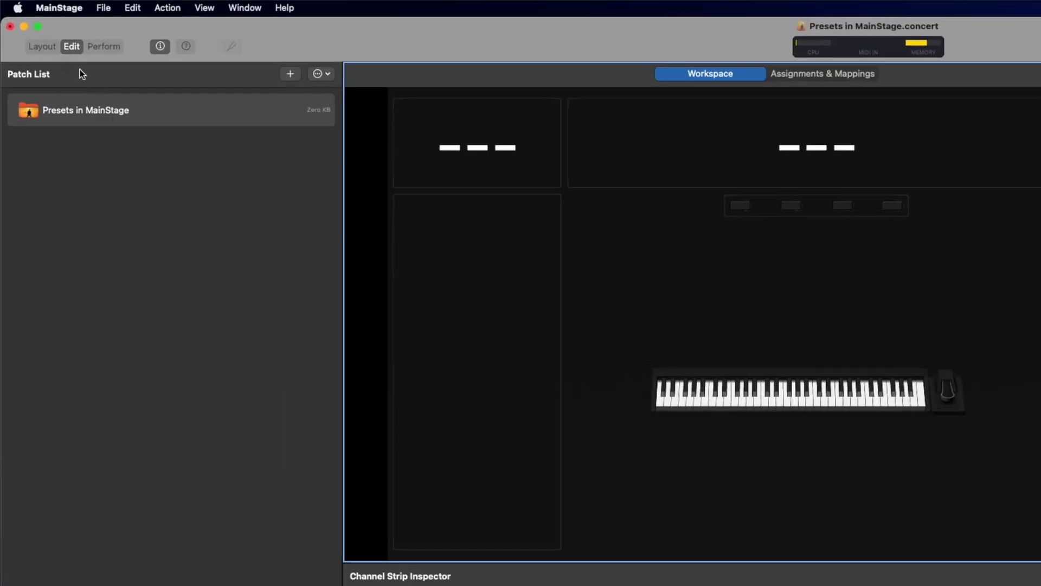
- Open the MainStage application menu over the empty Presets in MainStage concert
{"action": "left_click", "coordinate": [64, 10]}
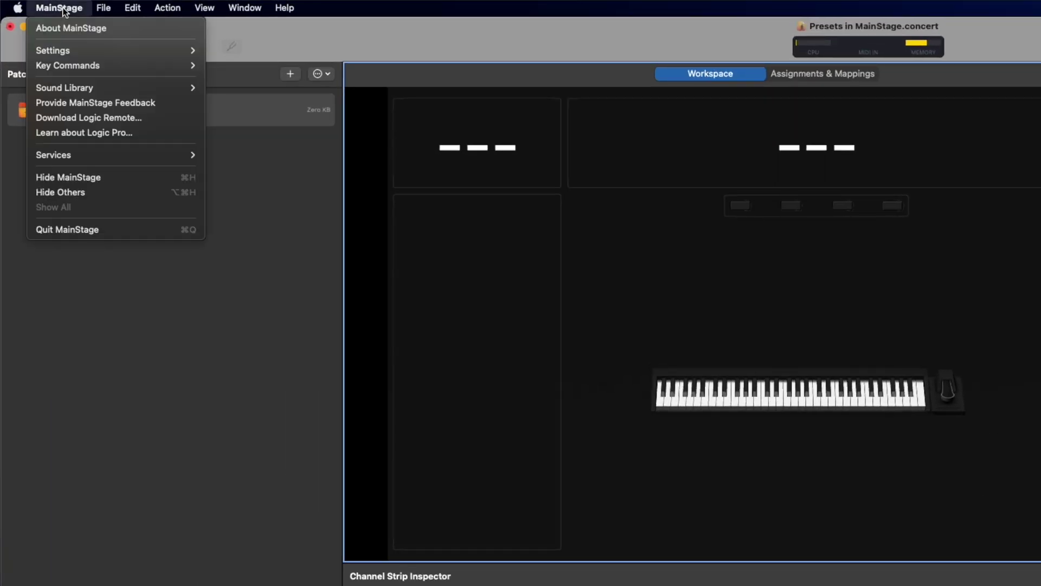
{"action": "mouse_move", "coordinate": [138, 87]}
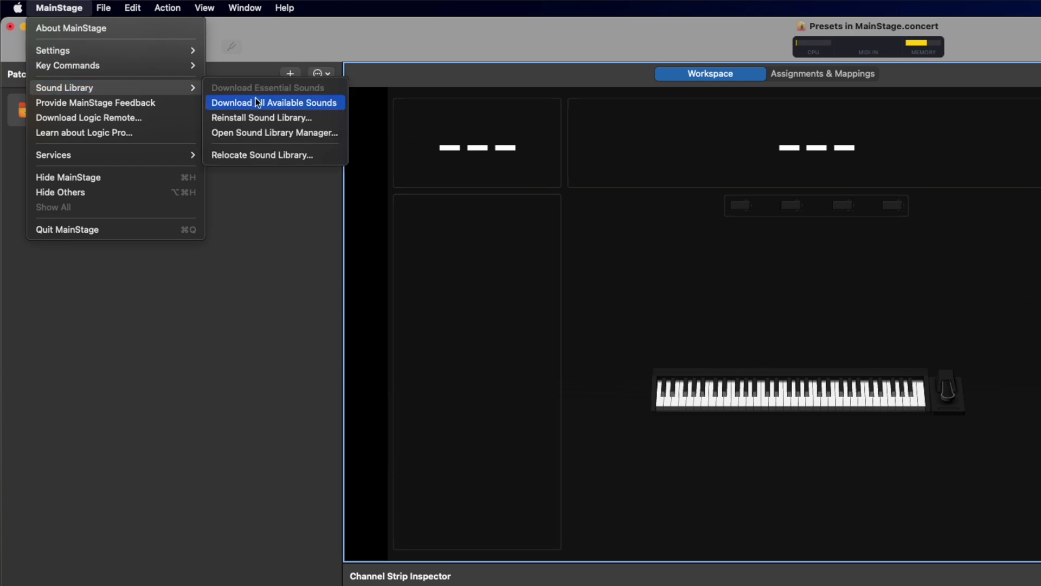
{"action": "left_click", "coordinate": [279, 133]}
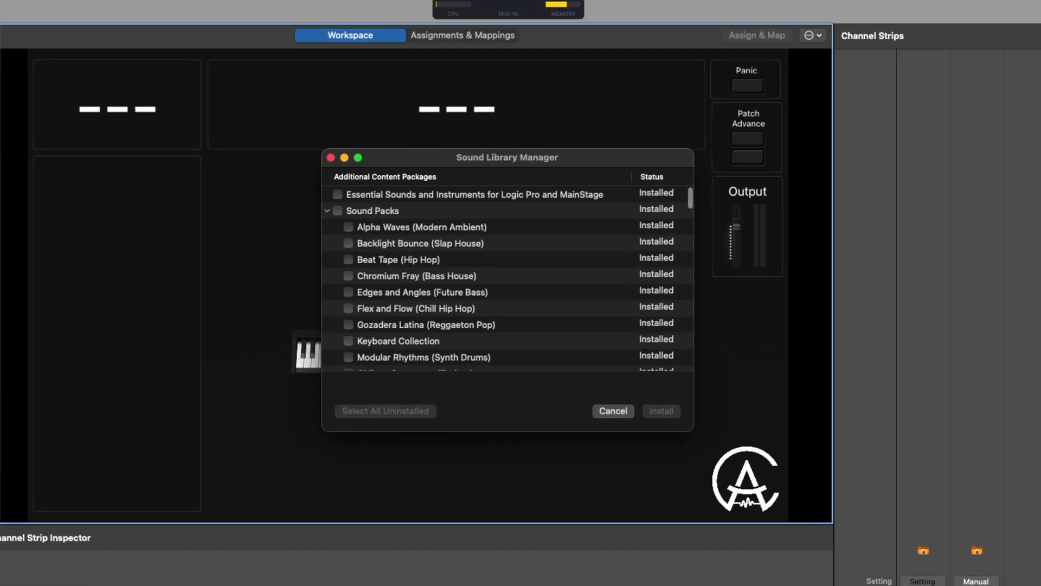
{"action": "scroll", "coordinate": [465, 299], "scroll_direction": "down", "scroll_amount": 2}
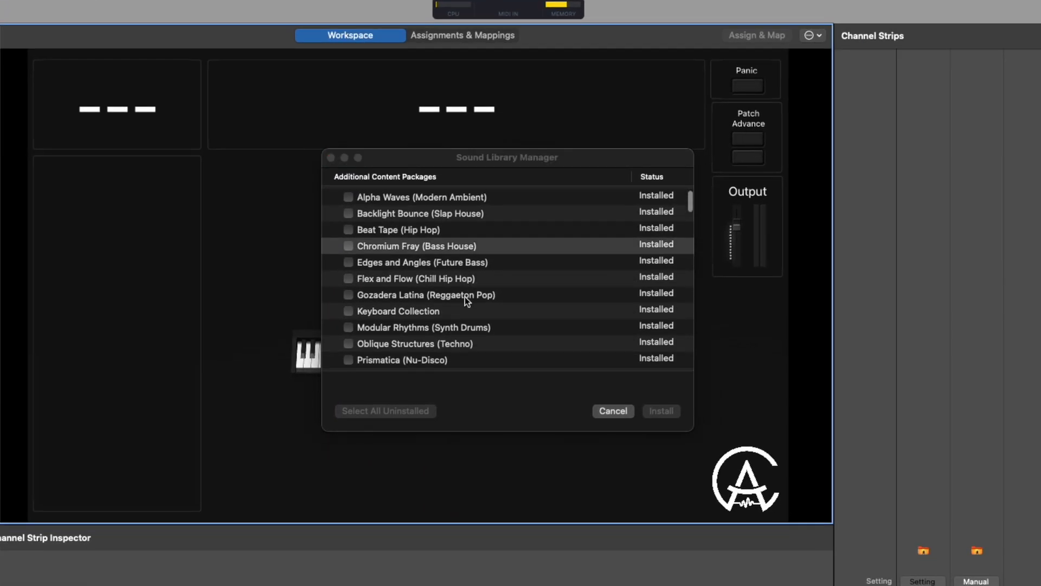
{"action": "scroll", "coordinate": [465, 299], "scroll_direction": "down", "scroll_amount": 4}
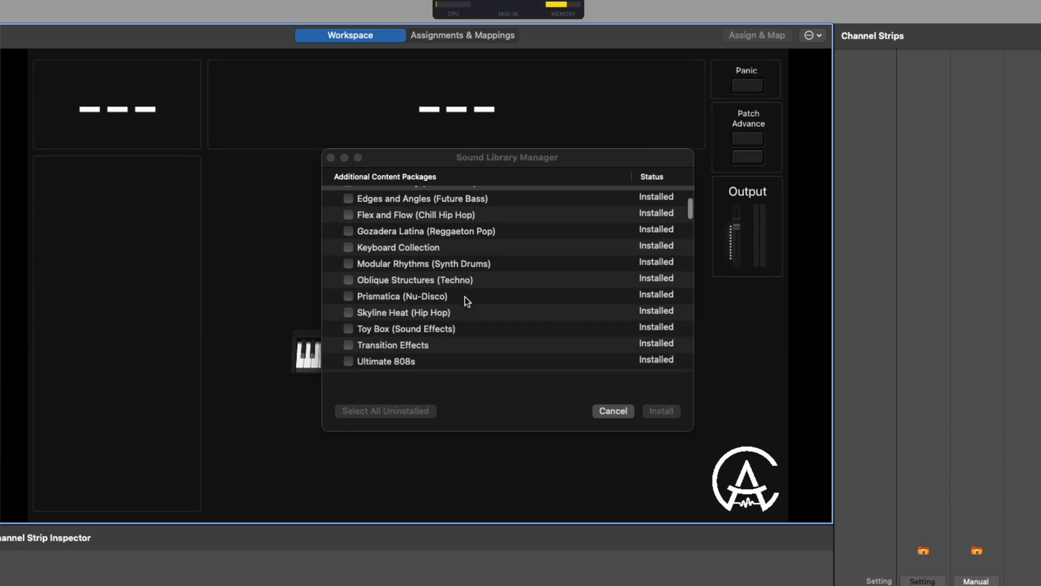
{"action": "scroll", "coordinate": [467, 302], "scroll_direction": "down", "scroll_amount": 1}
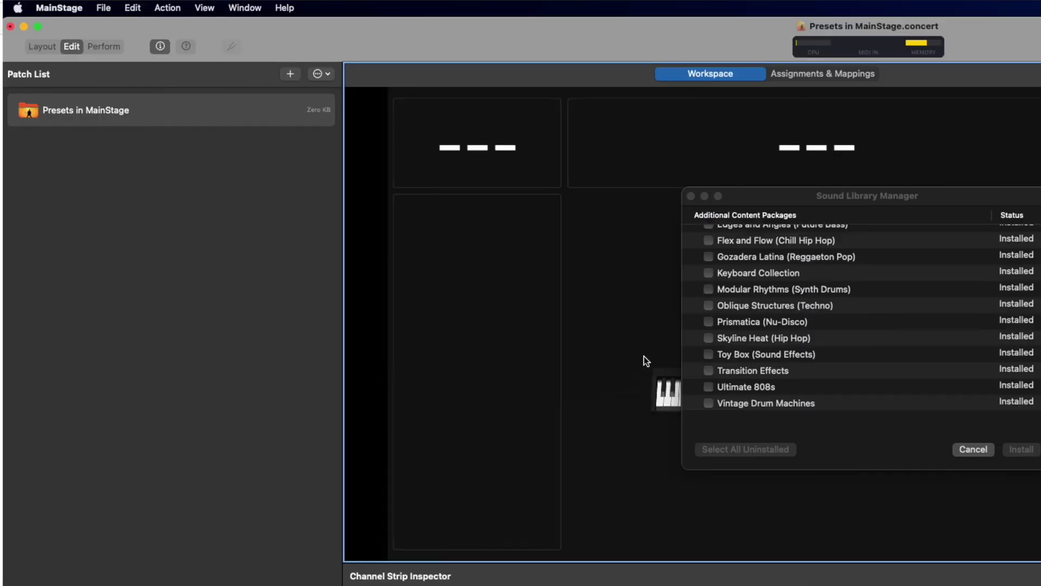
{"action": "left_click", "coordinate": [64, 9]}
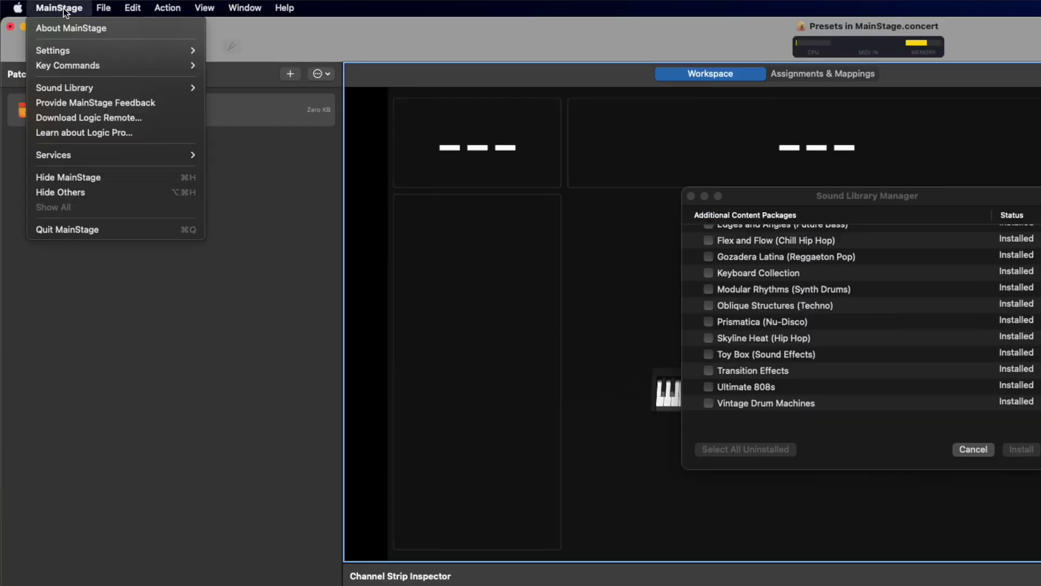
{"action": "mouse_move", "coordinate": [126, 86]}
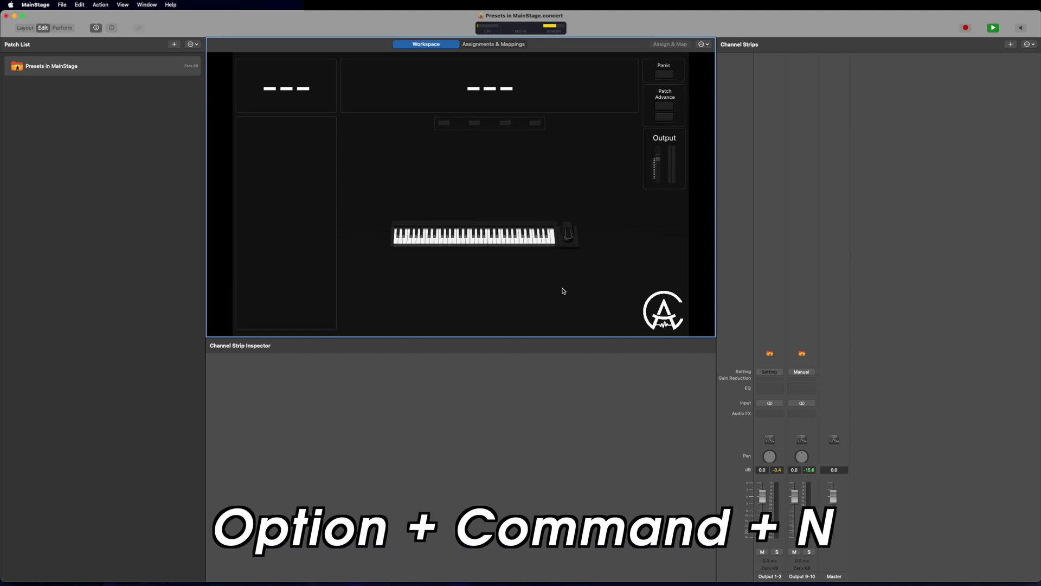
- Add a new patch and load the Audio > Voice > Bright Vocal preset into it
{"action": "key", "text": "alt+super+n"}
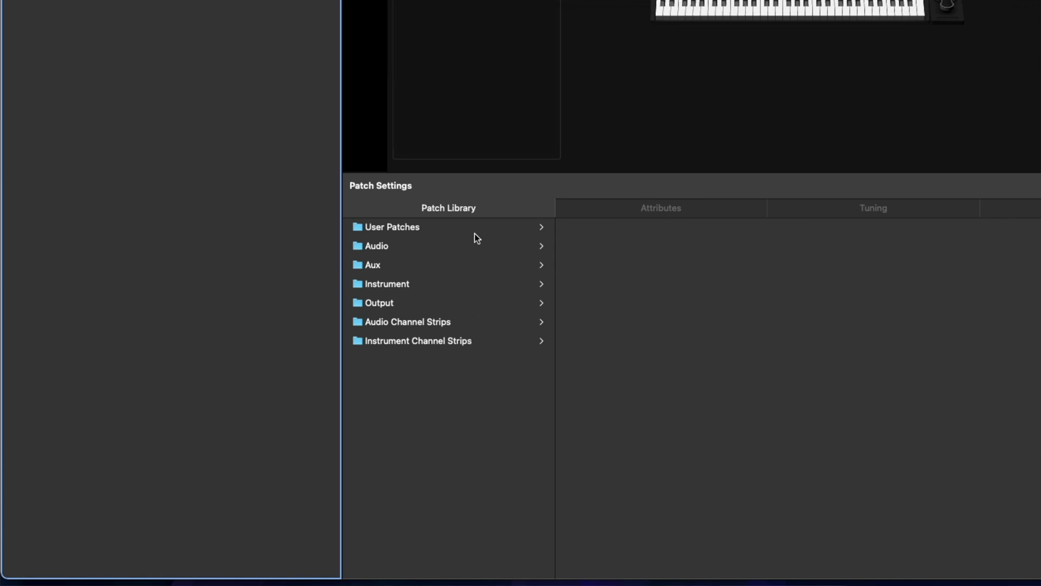
{"action": "left_click", "coordinate": [393, 250]}
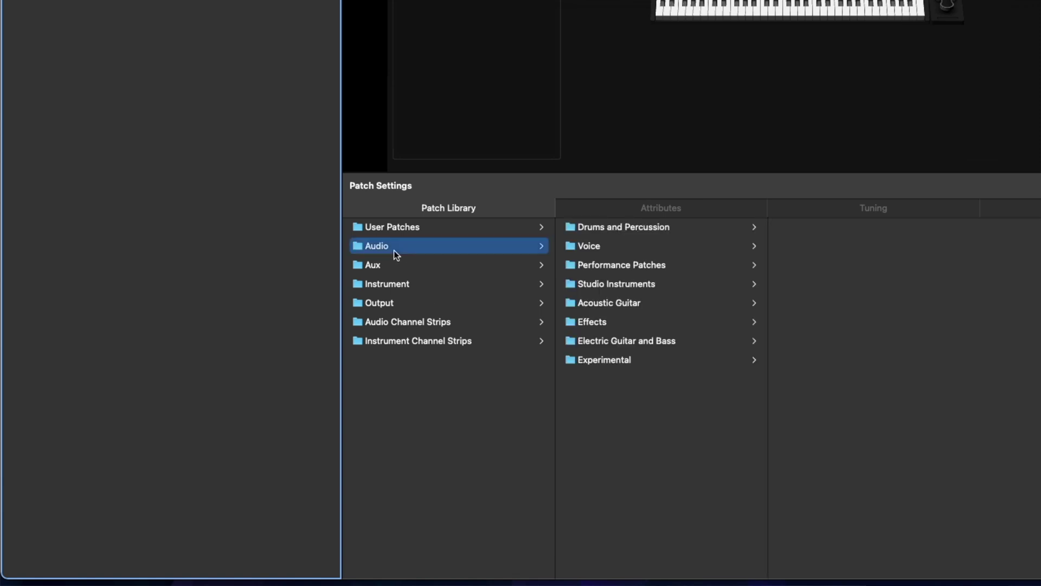
{"action": "left_click", "coordinate": [595, 247]}
{"action": "left_click", "coordinate": [812, 321]}
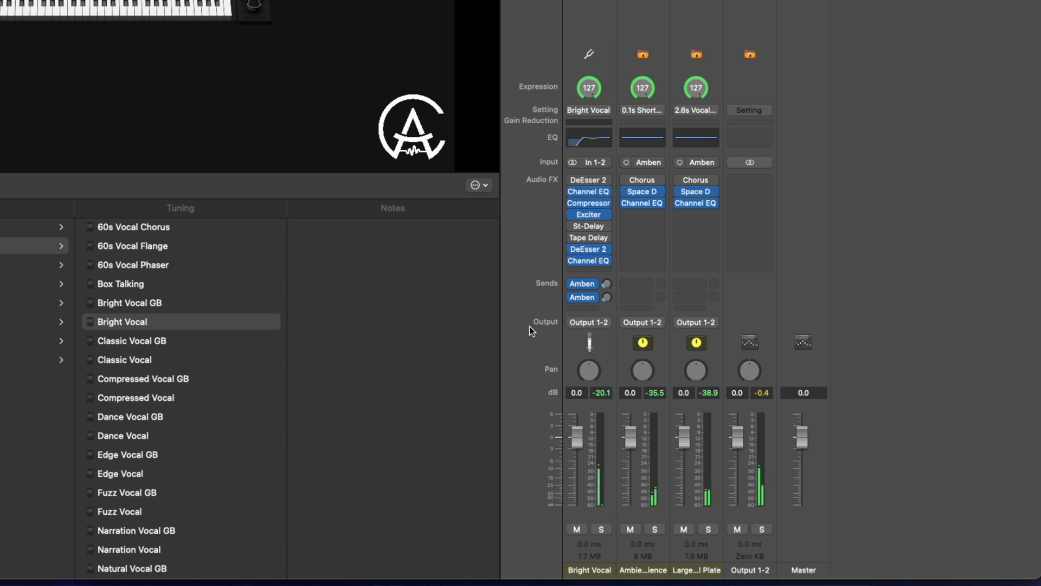
- Browse the Aux patch category, then begin adding a new channel strip
{"action": "key", "text": "x"}
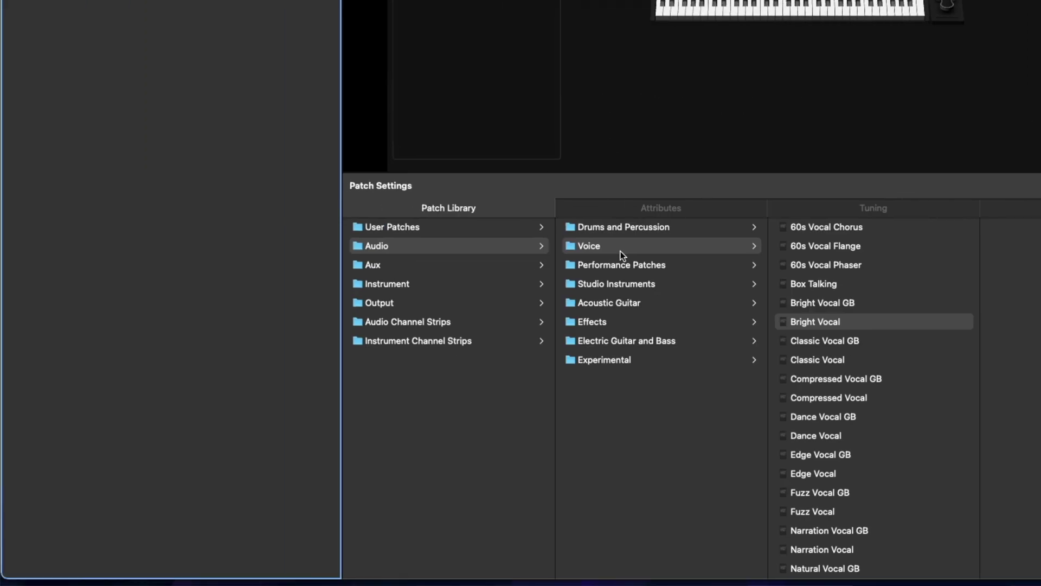
{"action": "left_click", "coordinate": [395, 266]}
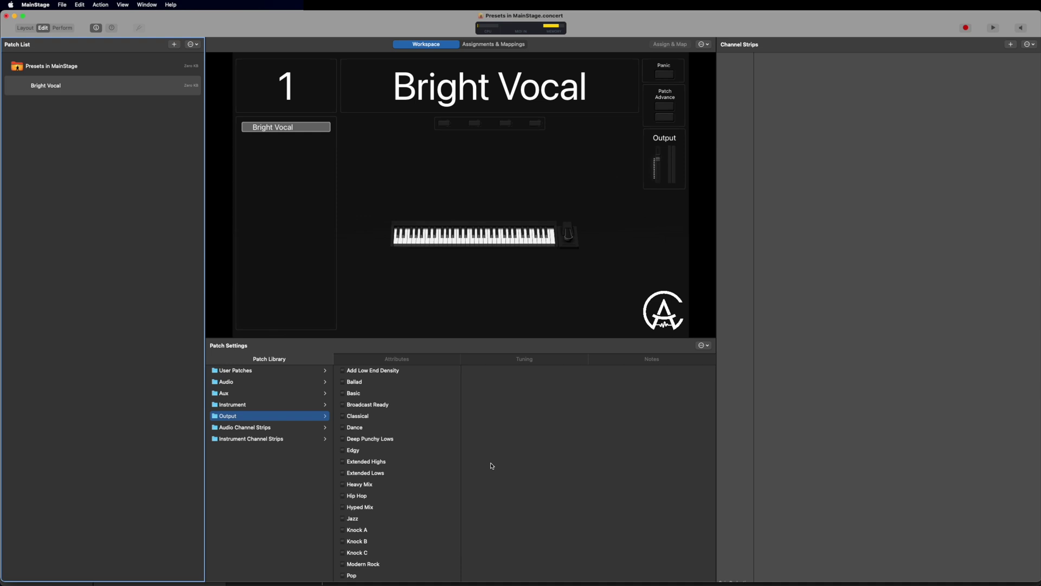
{"action": "key", "text": "ctrl+n"}
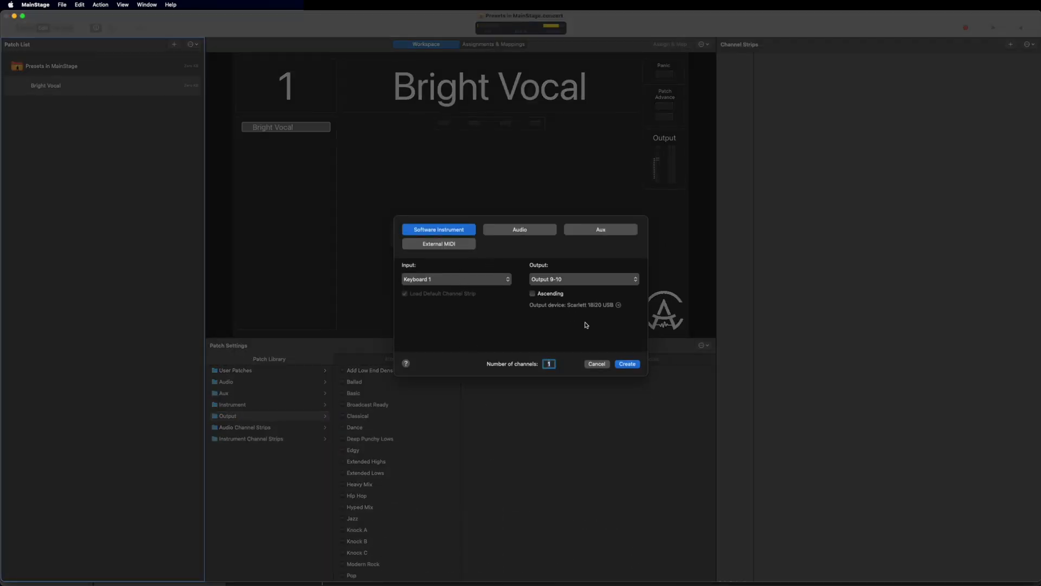
- Create a Software Instrument channel strip and load the Piano > Steinway Grand Piano setting
{"action": "left_click", "coordinate": [624, 362]}
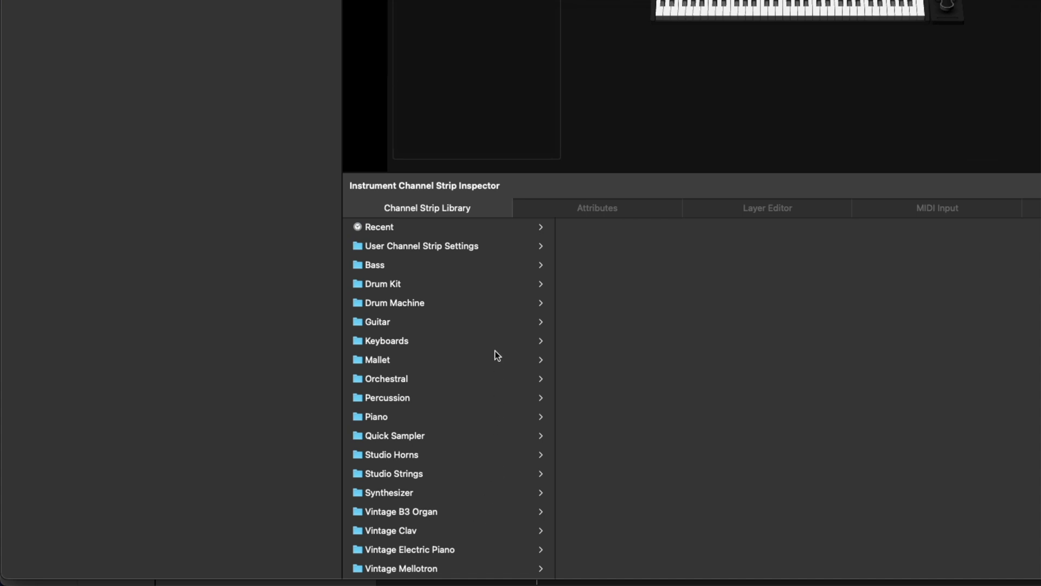
{"action": "left_click", "coordinate": [419, 415]}
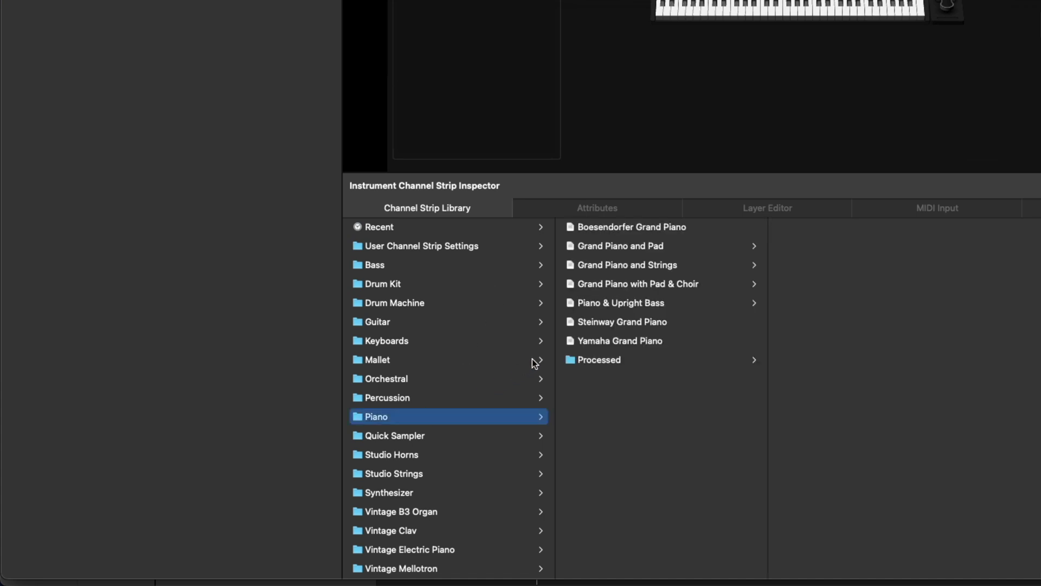
{"action": "left_click", "coordinate": [607, 324]}
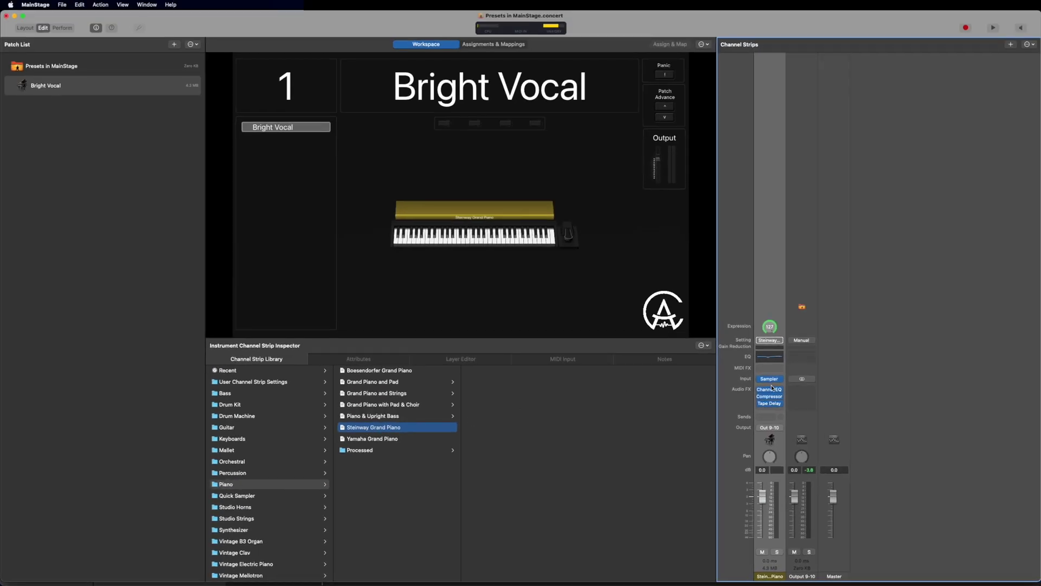
{"action": "mouse_move", "coordinate": [772, 390]}
- Open the piano's Channel EQ, Compressor and Tape Delay effect windows
{"action": "left_click", "coordinate": [770, 390]}
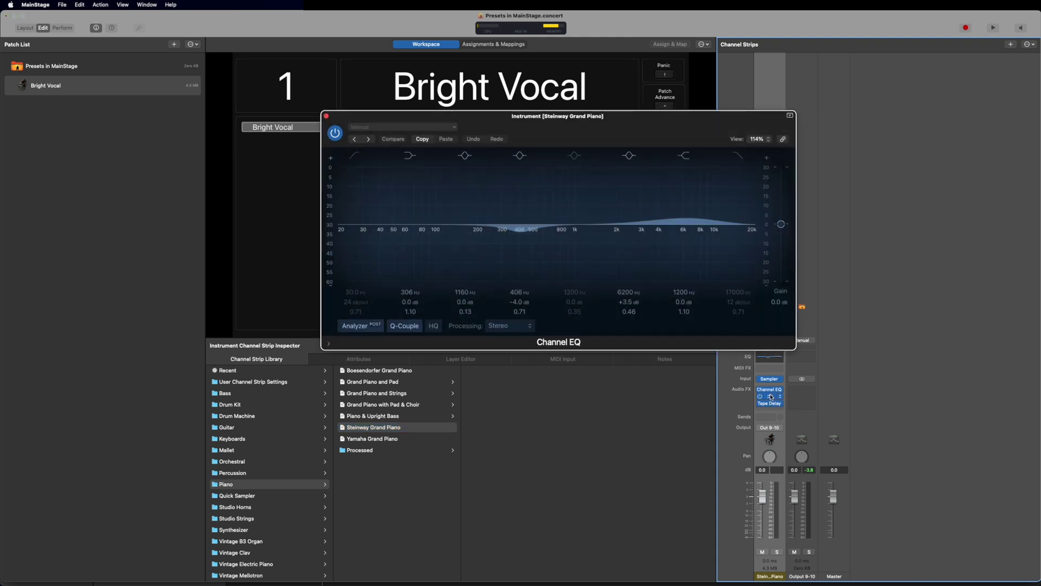
{"action": "left_click", "coordinate": [771, 397]}
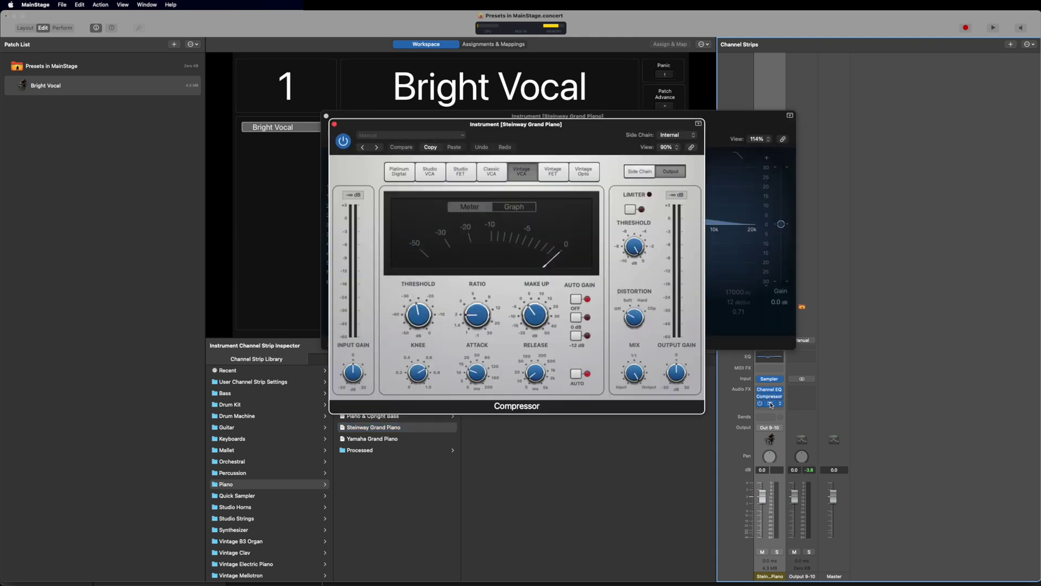
{"action": "left_click", "coordinate": [771, 404]}
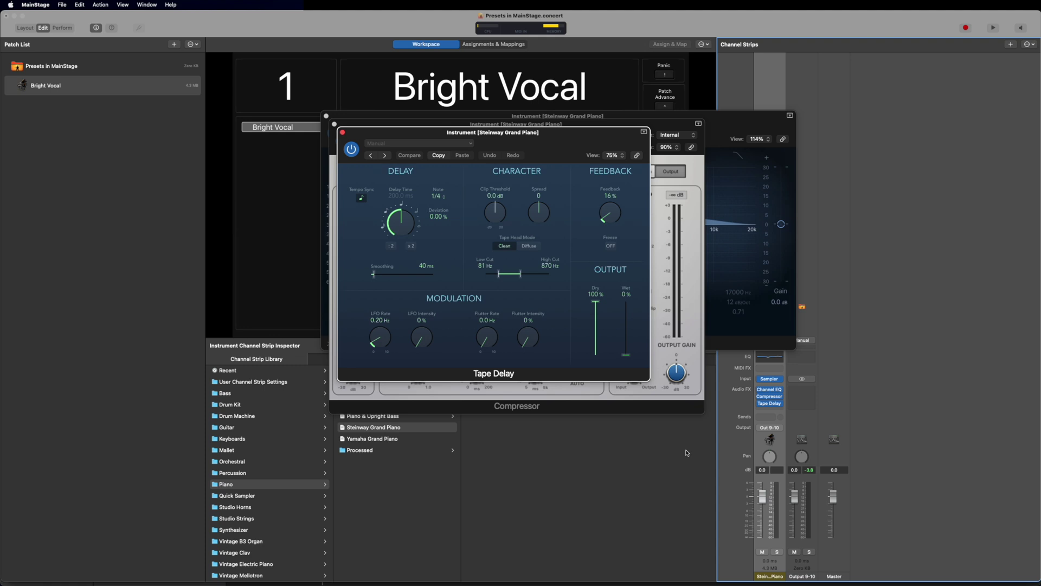
- In the Channel EQ, cut 6350 Hz by -8.3 dB and boost 104 Hz by +5.6 dB
{"action": "left_click", "coordinate": [722, 129]}
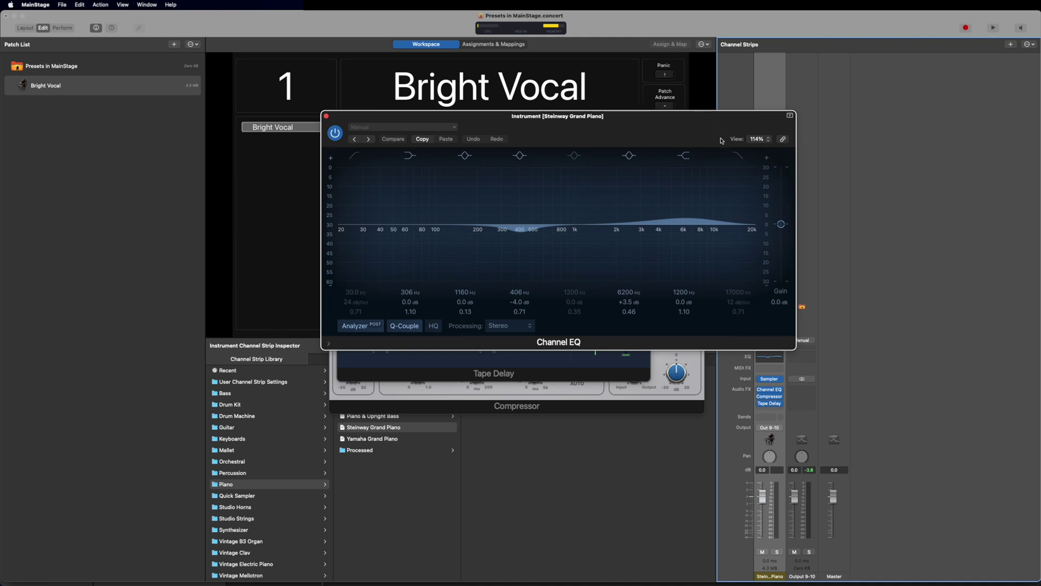
{"action": "left_click_drag", "start_coordinate": [690, 201], "coordinate": [687, 239]}
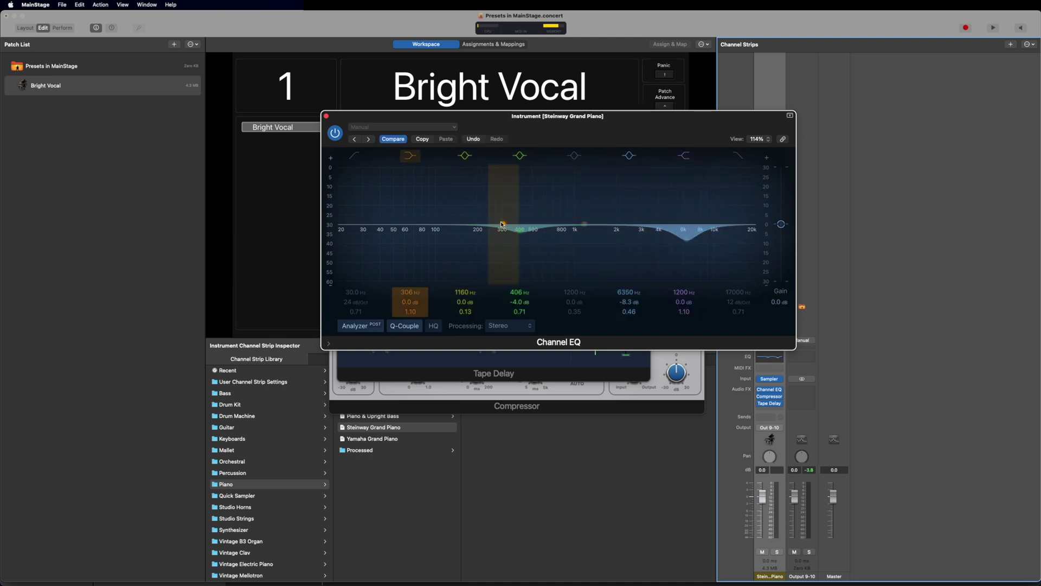
{"action": "left_click_drag", "start_coordinate": [502, 224], "coordinate": [436, 212]}
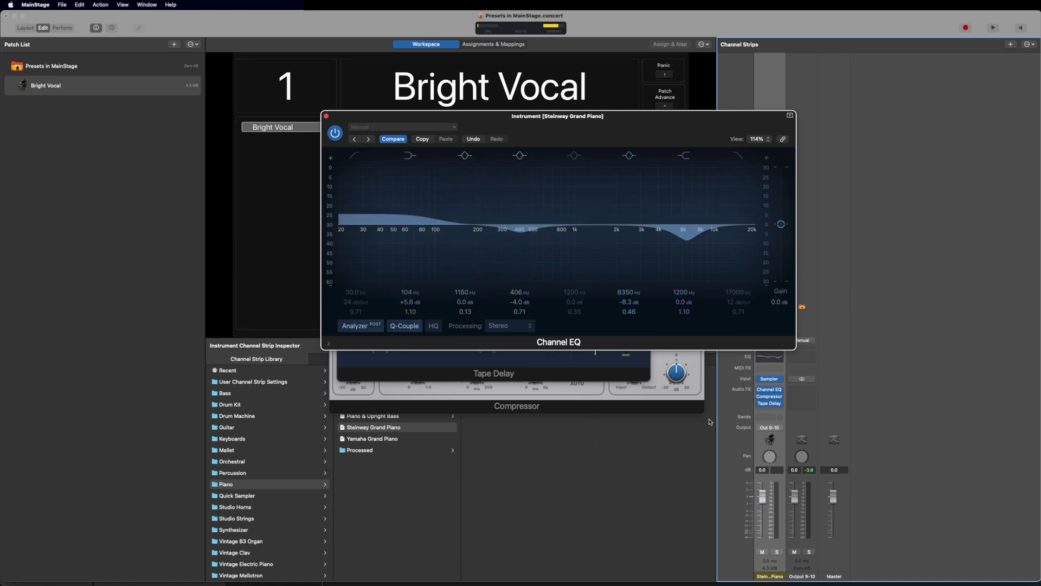
- Send the piano strip to a new aux bus and select the Aux 2 strip
{"action": "left_click", "coordinate": [771, 416]}
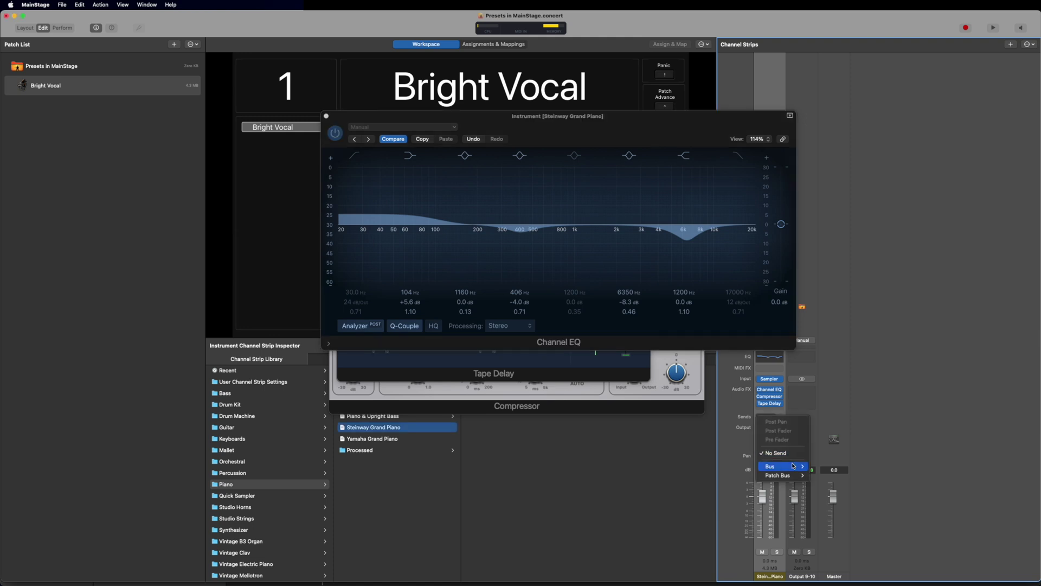
{"action": "mouse_move", "coordinate": [792, 467]}
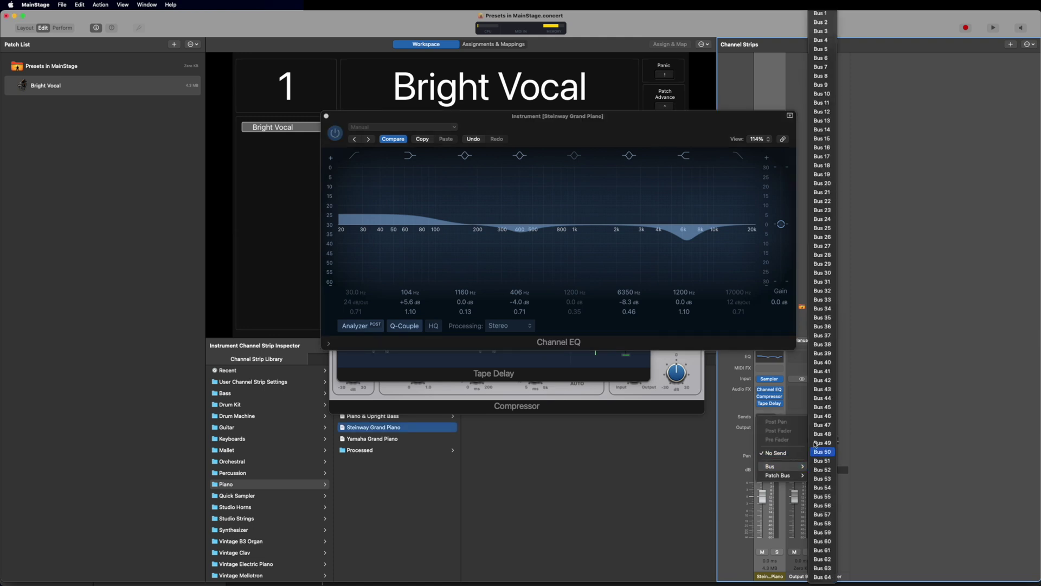
{"action": "left_click", "coordinate": [822, 14]}
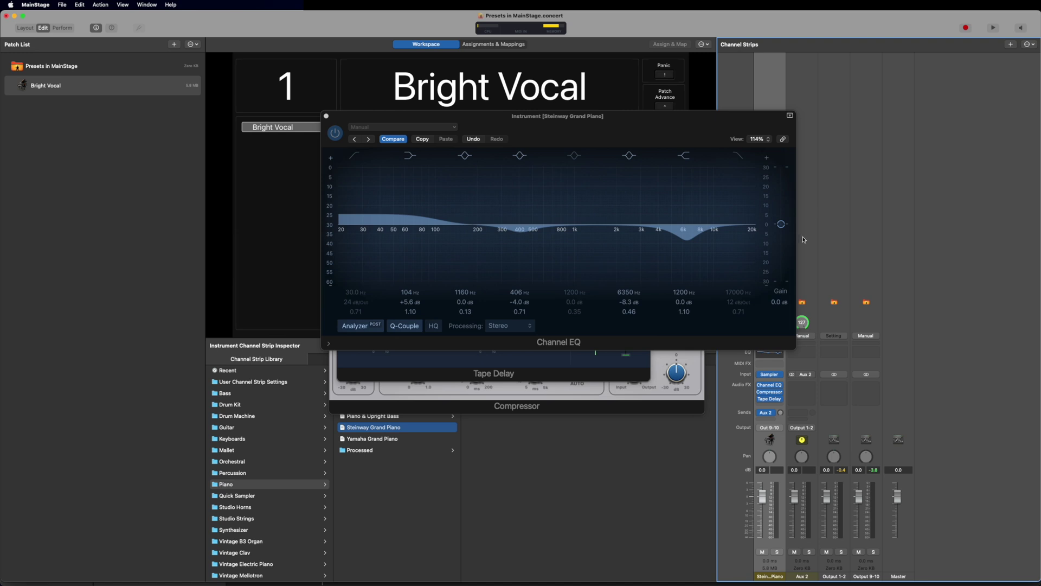
{"action": "left_click", "coordinate": [805, 242]}
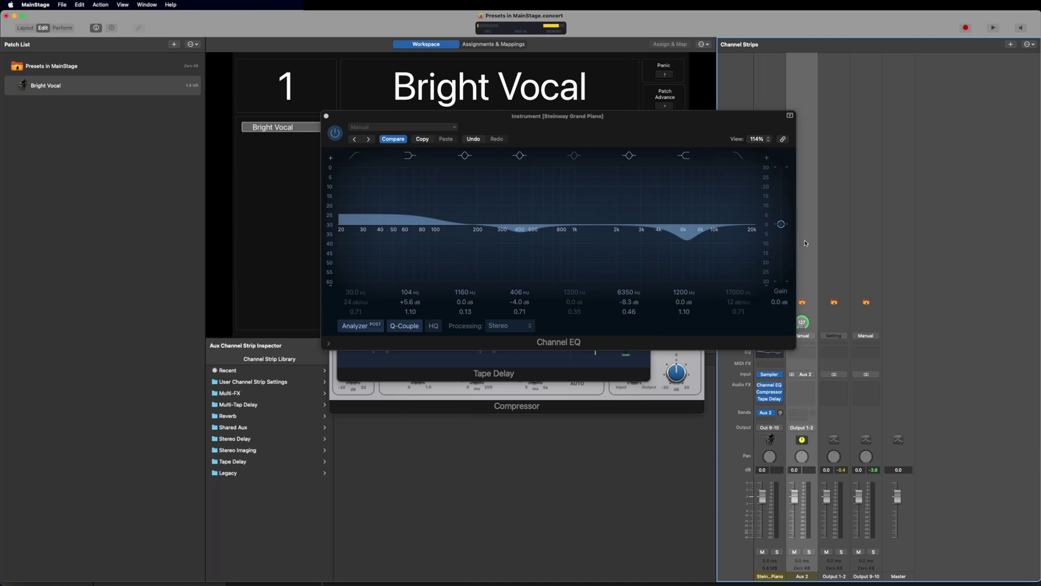
- Close the Channel EQ, Tape Delay and Compressor plug-in windows
{"action": "left_click", "coordinate": [327, 116]}
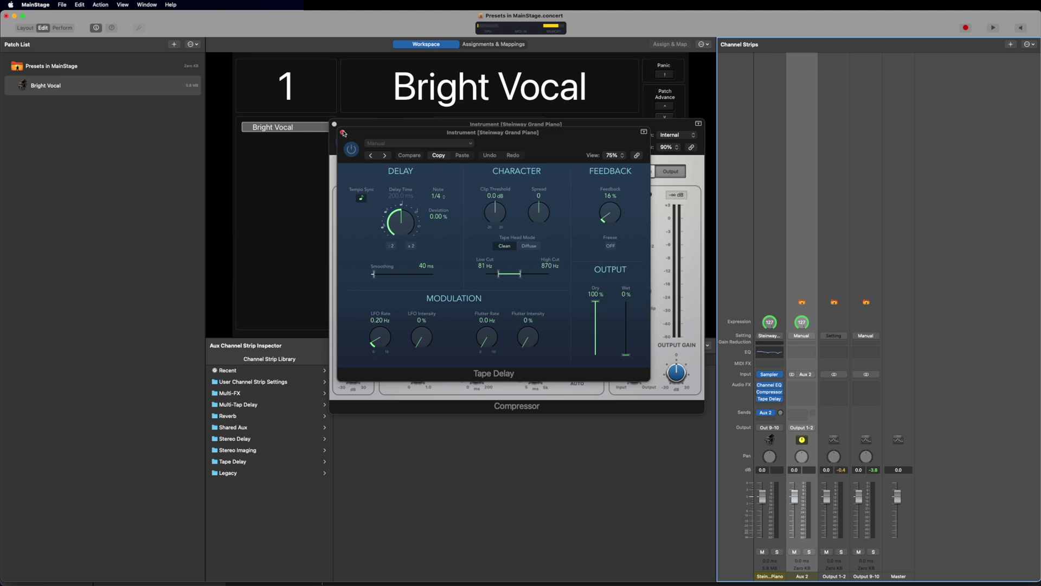
{"action": "left_click", "coordinate": [342, 131]}
{"action": "left_click", "coordinate": [334, 124]}
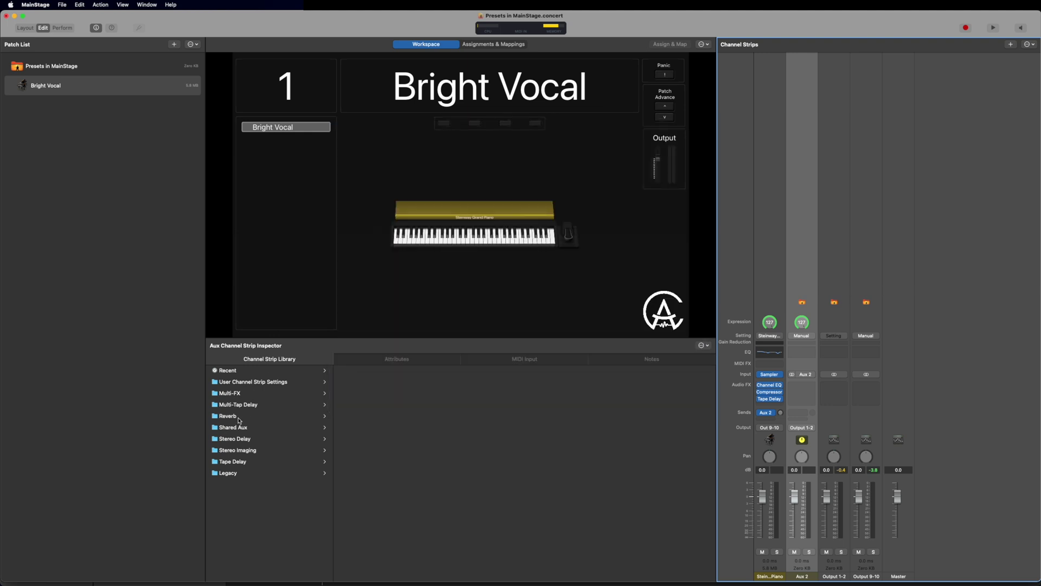
- Load the Reverb > Large Spaces > Halls > 3.4s Warm Hall setting onto Aux 2
{"action": "left_click", "coordinate": [240, 420]}
{"action": "left_click", "coordinate": [371, 372]}
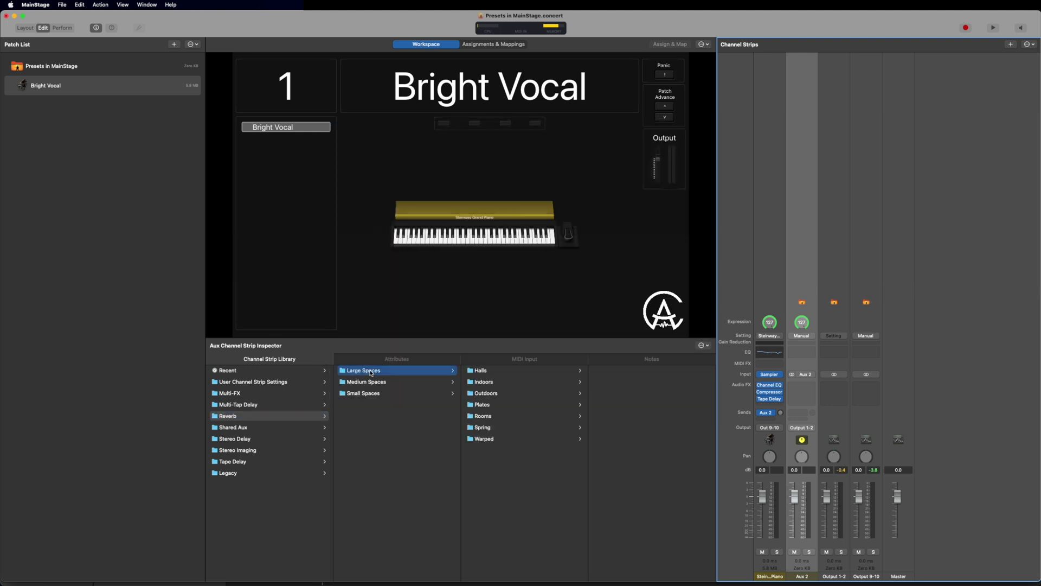
{"action": "left_click", "coordinate": [486, 371]}
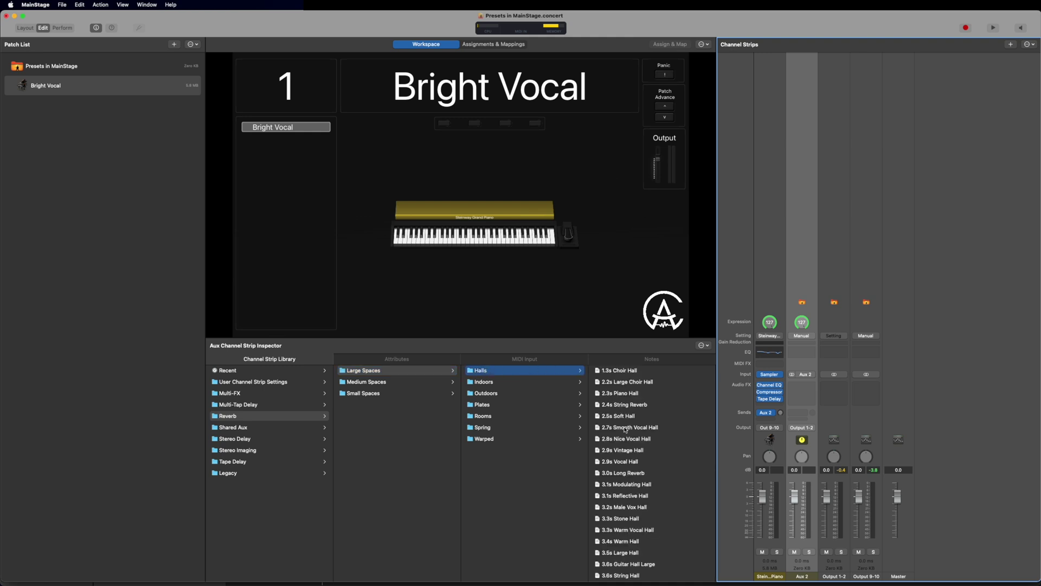
{"action": "left_click", "coordinate": [623, 541]}
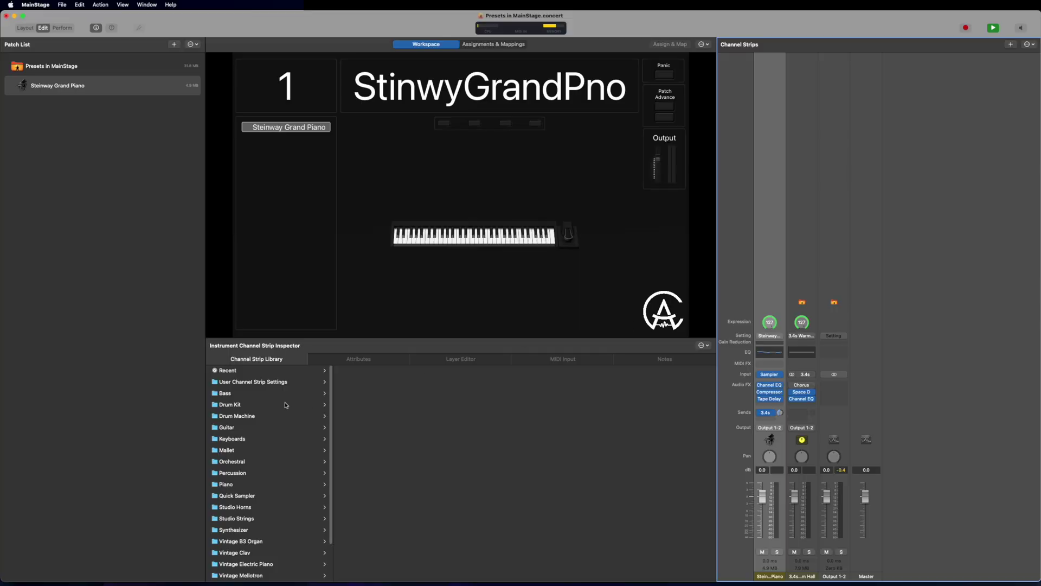
- Load the Orchestral > Strings > Full Strings setting onto the instrument strip
{"action": "left_click", "coordinate": [237, 462]}
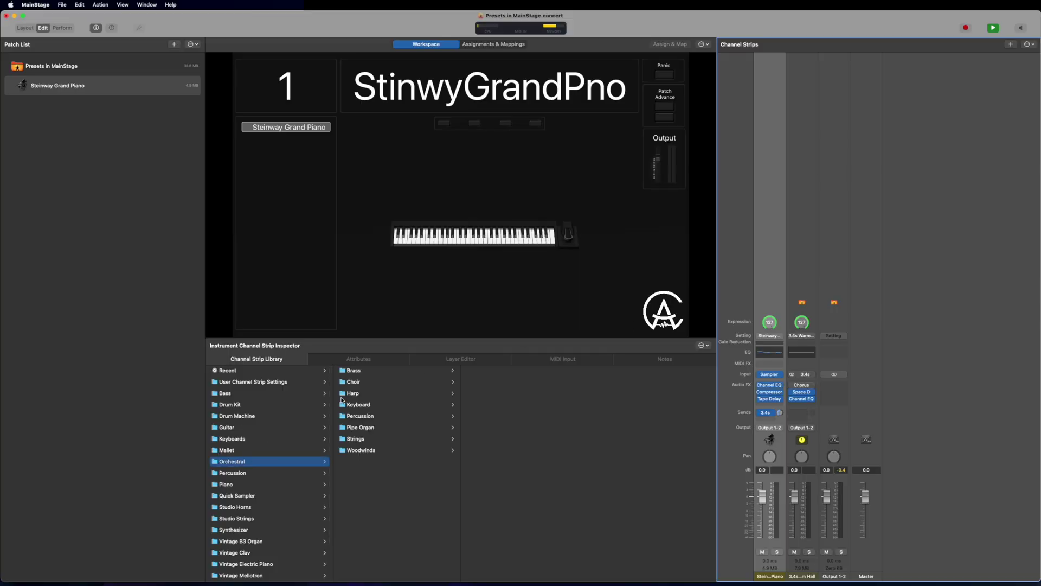
{"action": "left_click", "coordinate": [364, 439]}
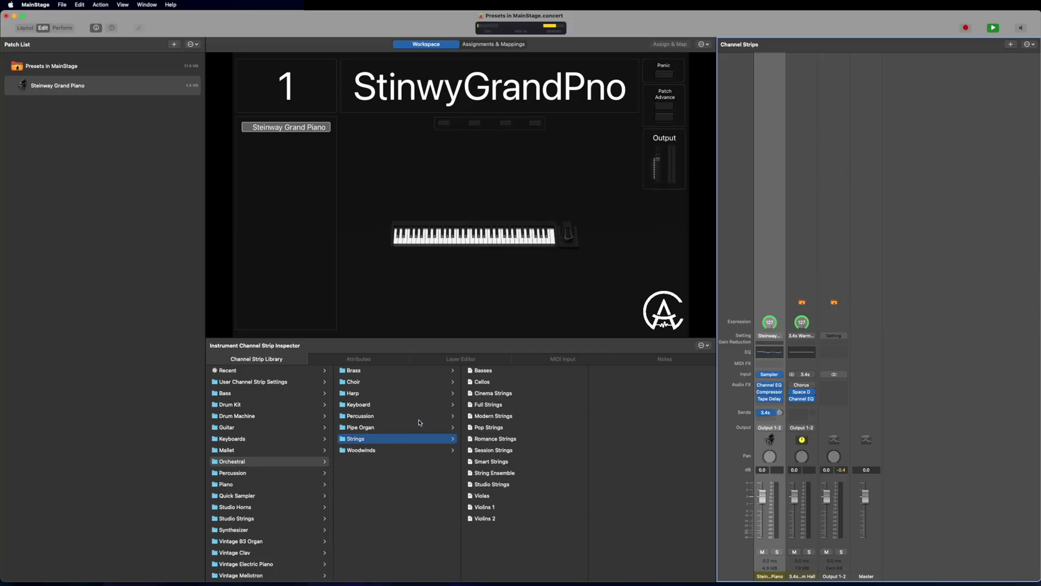
{"action": "left_click", "coordinate": [493, 406]}
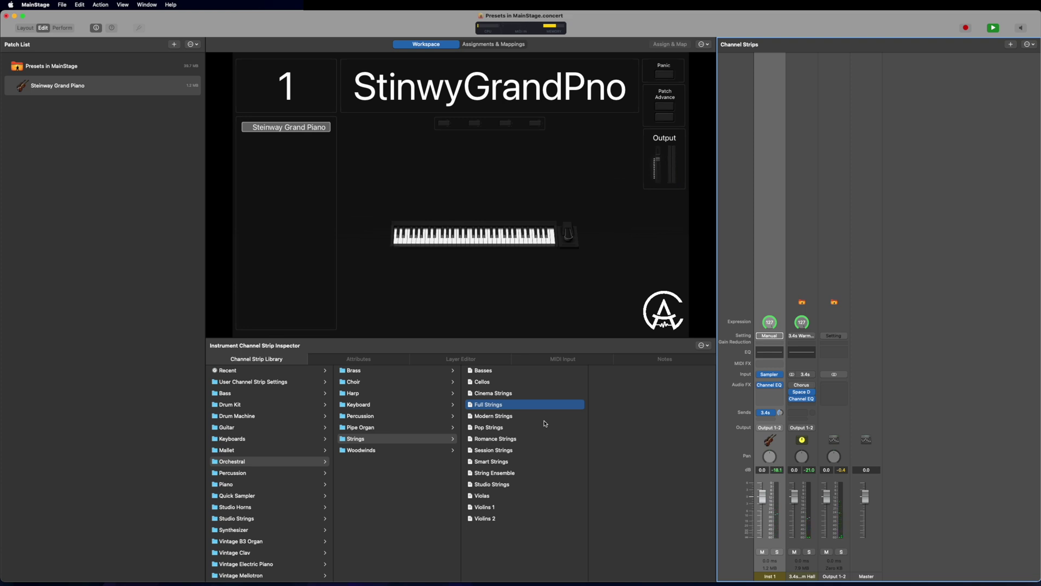
- Replace it with the Synthesizer > Bass > 80s Pluck Bass setting
{"action": "left_click", "coordinate": [365, 441]}
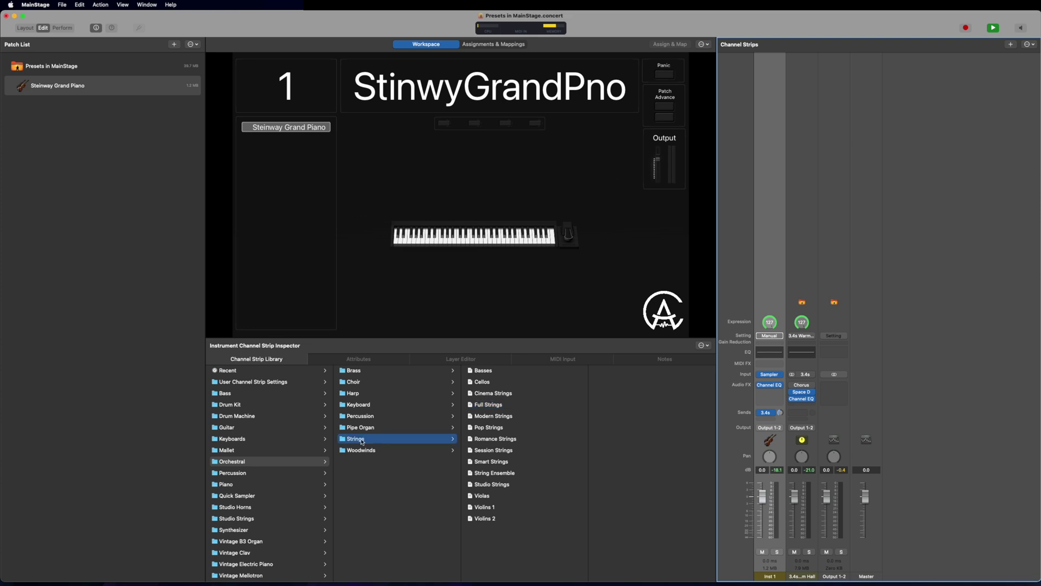
{"action": "left_click", "coordinate": [240, 530]}
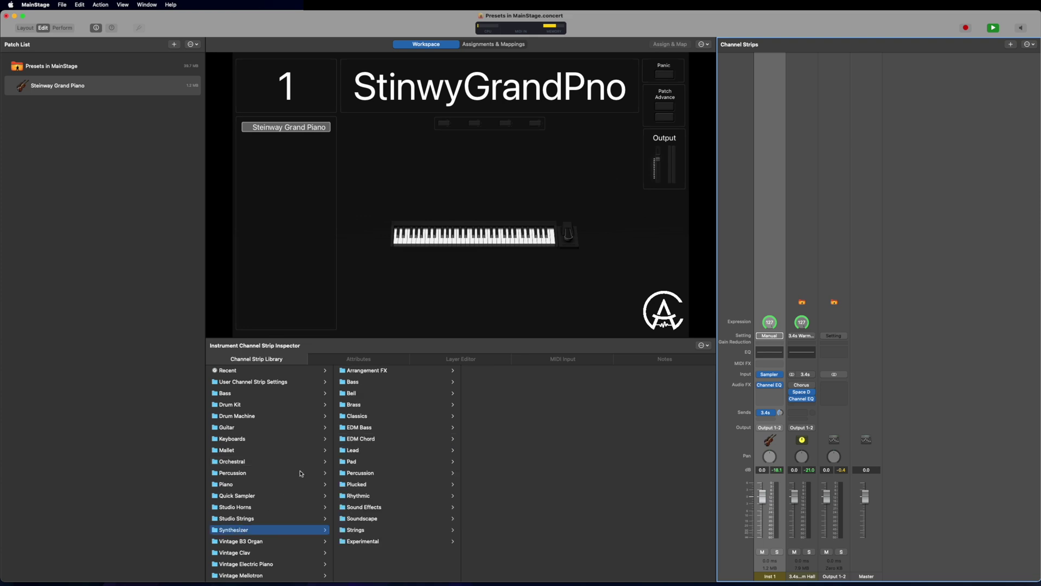
{"action": "left_click", "coordinate": [353, 382]}
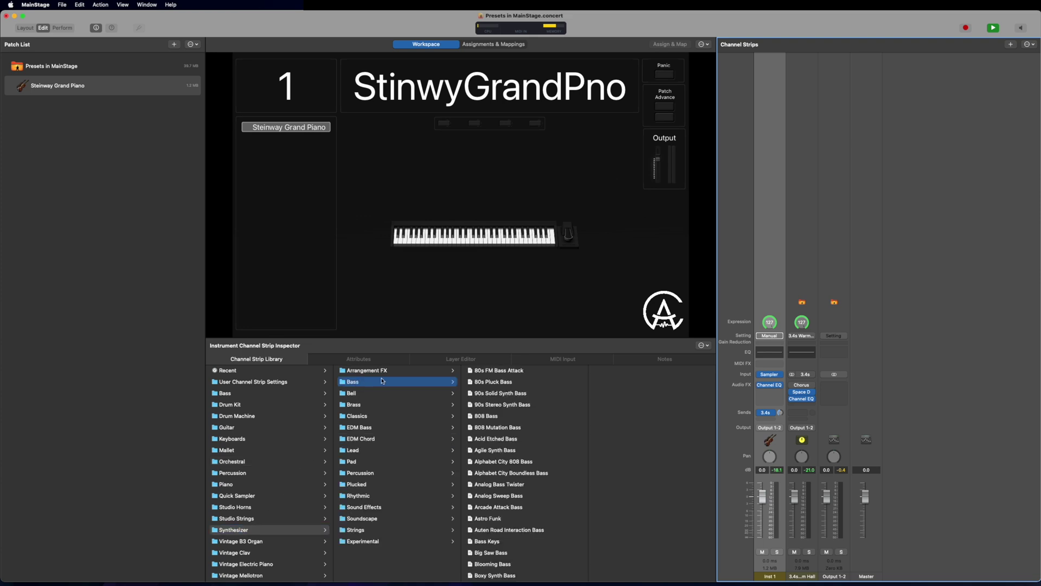
{"action": "left_click", "coordinate": [497, 383]}
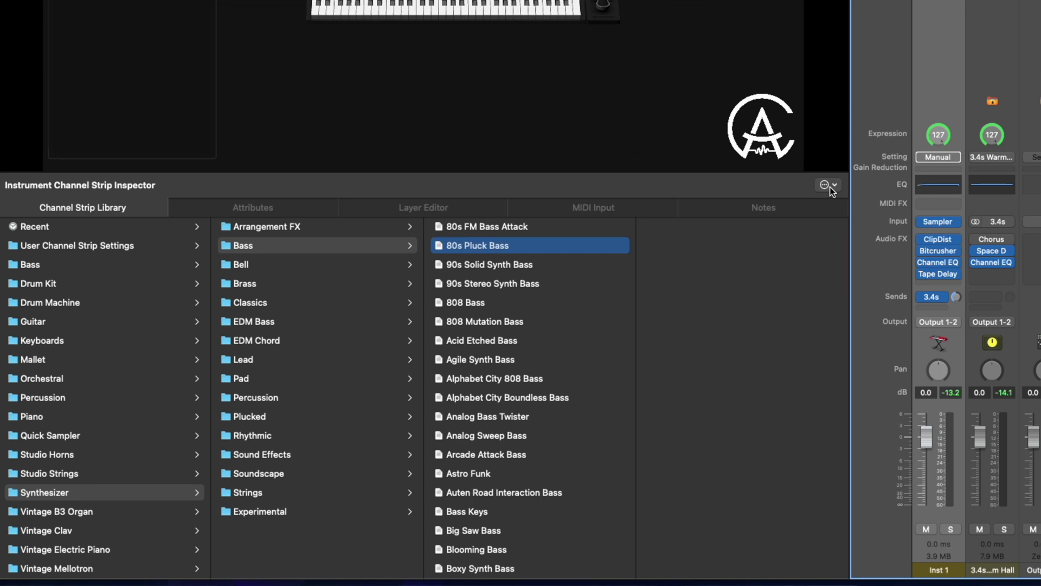
- Search the channel strip library for 'Kalimba' via Find in Library
{"action": "left_click", "coordinate": [704, 346]}
{"action": "left_click", "coordinate": [849, 200]}
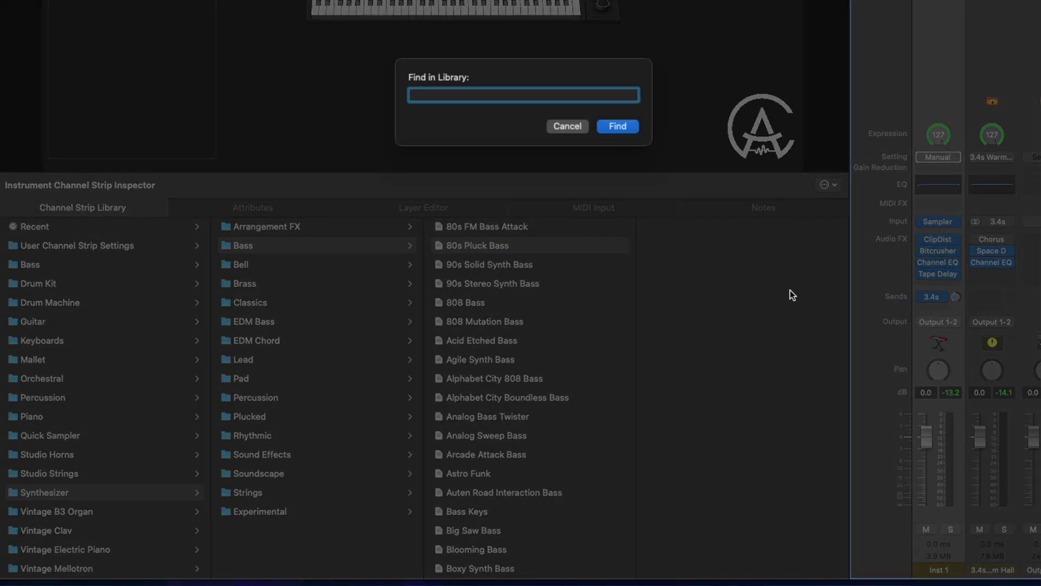
{"action": "type", "text": "Kalimba"}
{"action": "key", "text": "Return"}
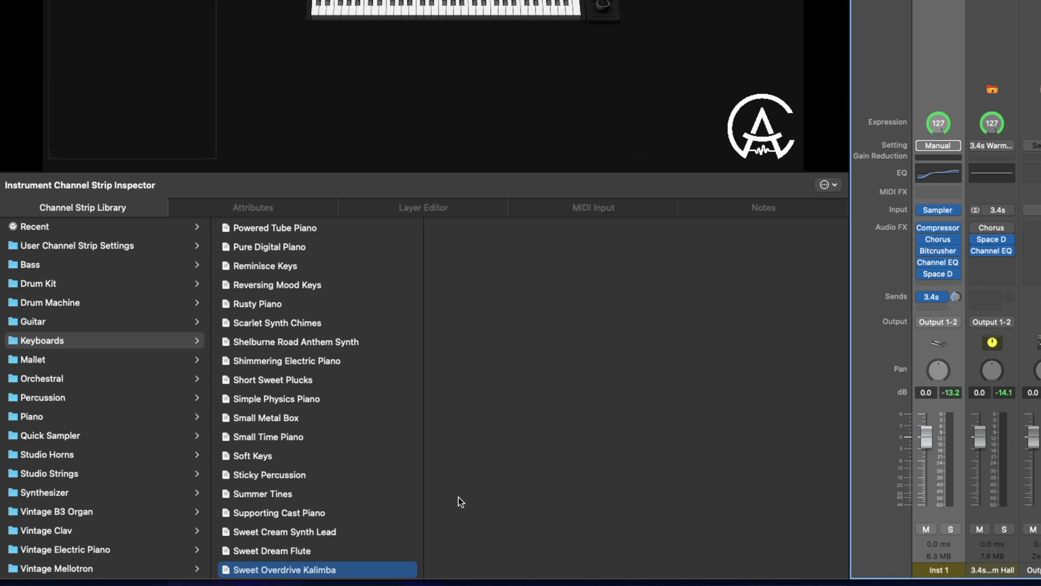
- Jump to the next Kalimba match and load the Big Kalimba setting
{"action": "left_click", "coordinate": [826, 187]}
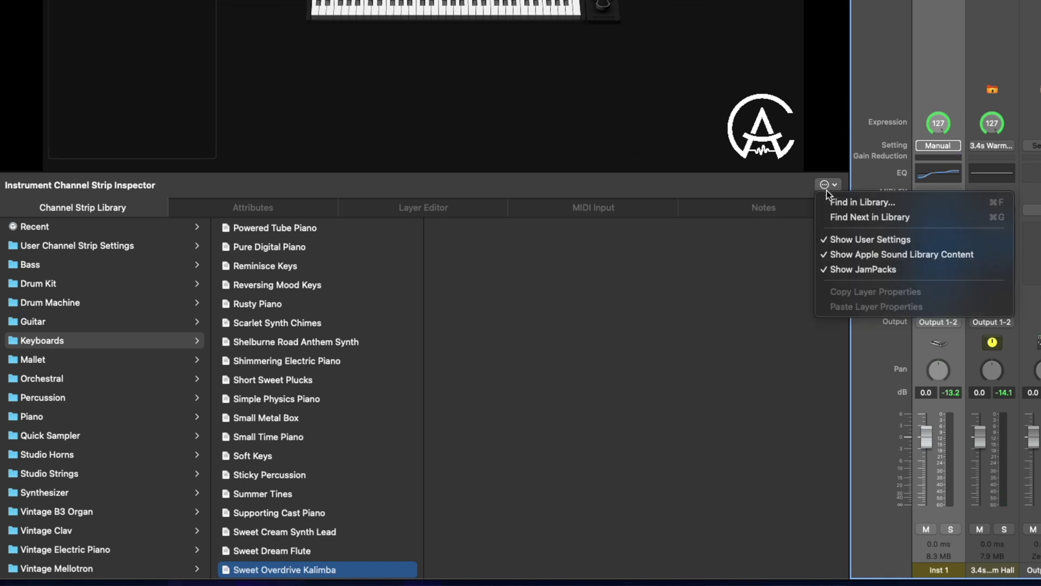
{"action": "left_click", "coordinate": [850, 215]}
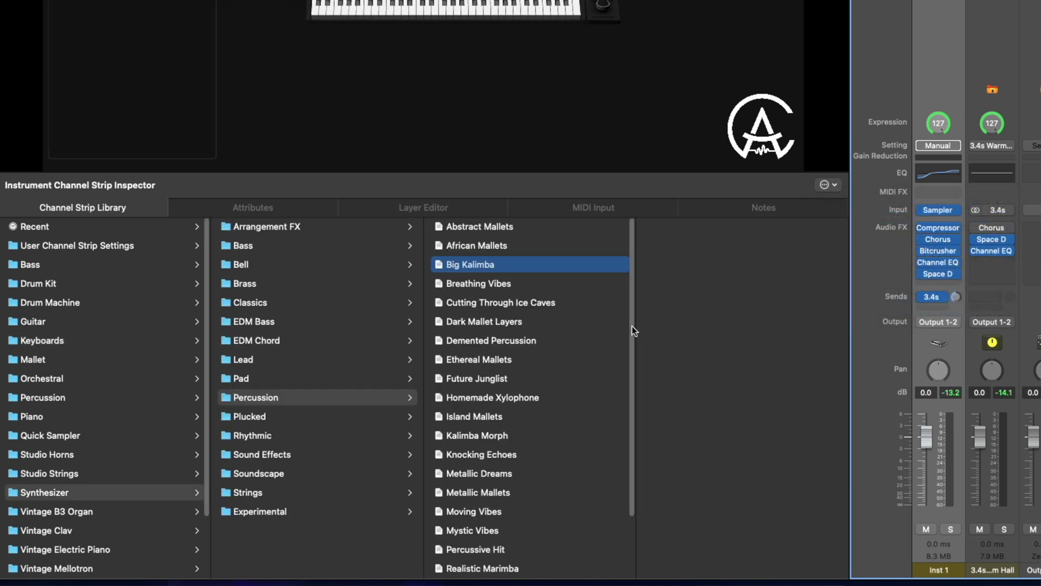
{"action": "left_click", "coordinate": [479, 264]}
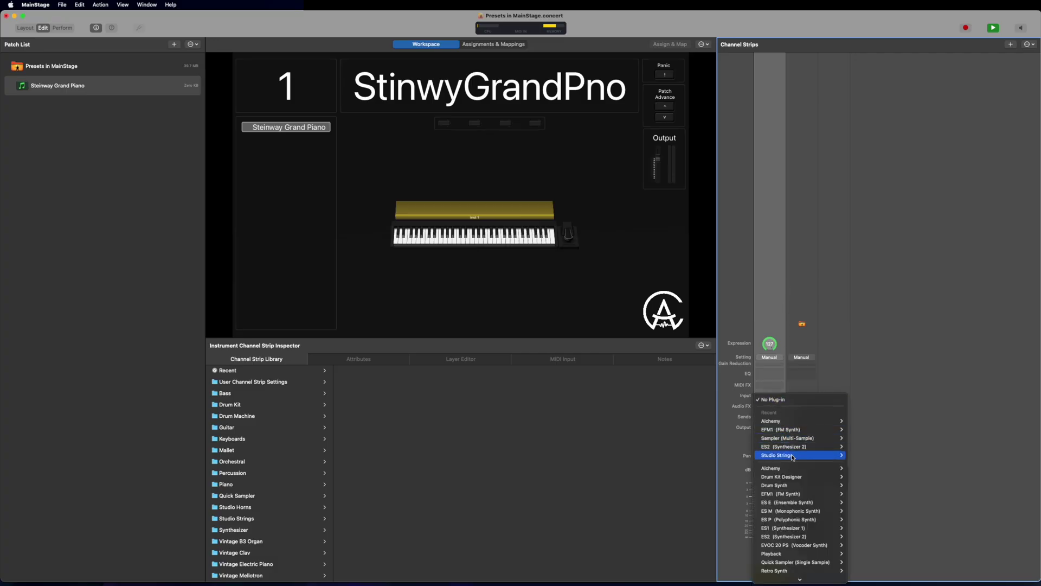
- Put a Sampler on the empty instrument strip and show its saved settings list
{"action": "left_click", "coordinate": [810, 566]}
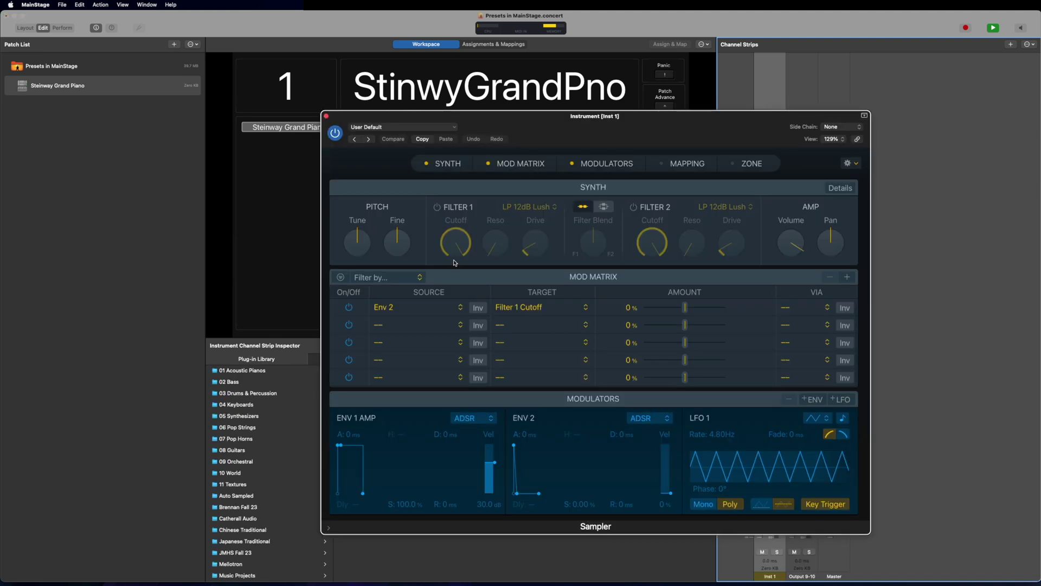
{"action": "left_click", "coordinate": [402, 127]}
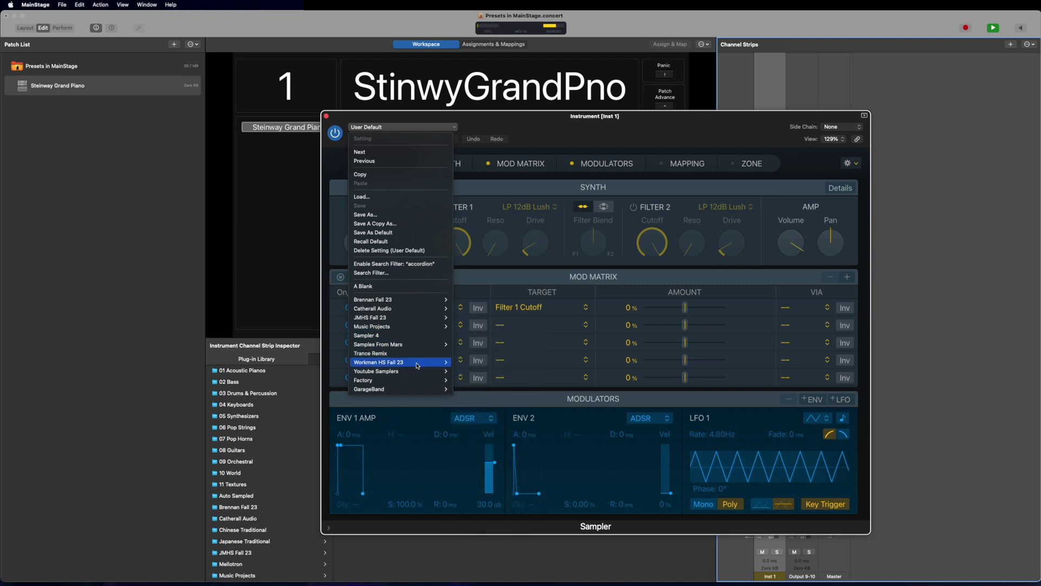
- Load the Sampler's Factory > 07 Pop Horns > Baritone Sax preset and move its window left
{"action": "mouse_move", "coordinate": [420, 381]}
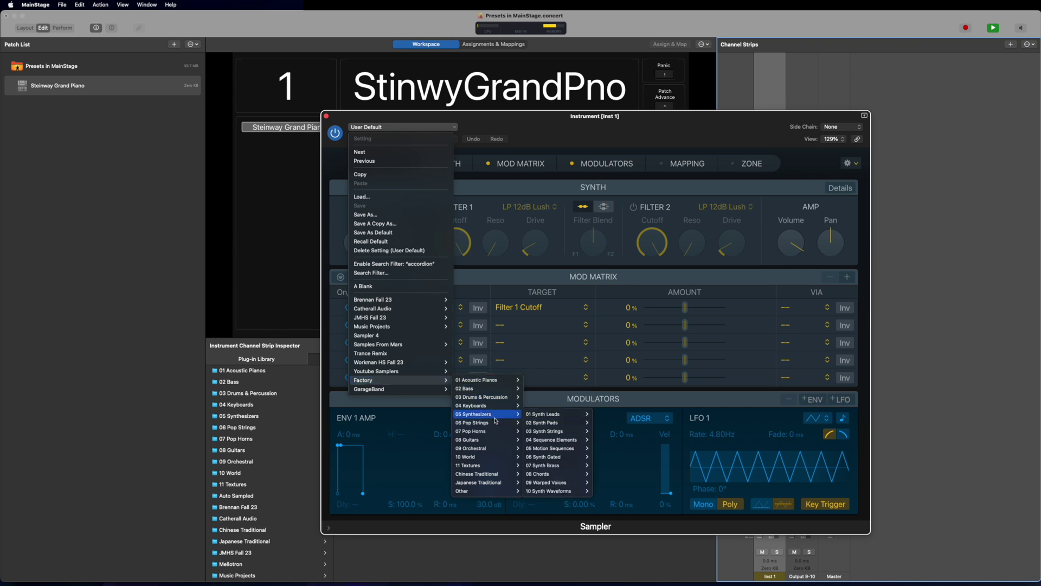
{"action": "mouse_move", "coordinate": [500, 432]}
{"action": "left_click", "coordinate": [545, 432]}
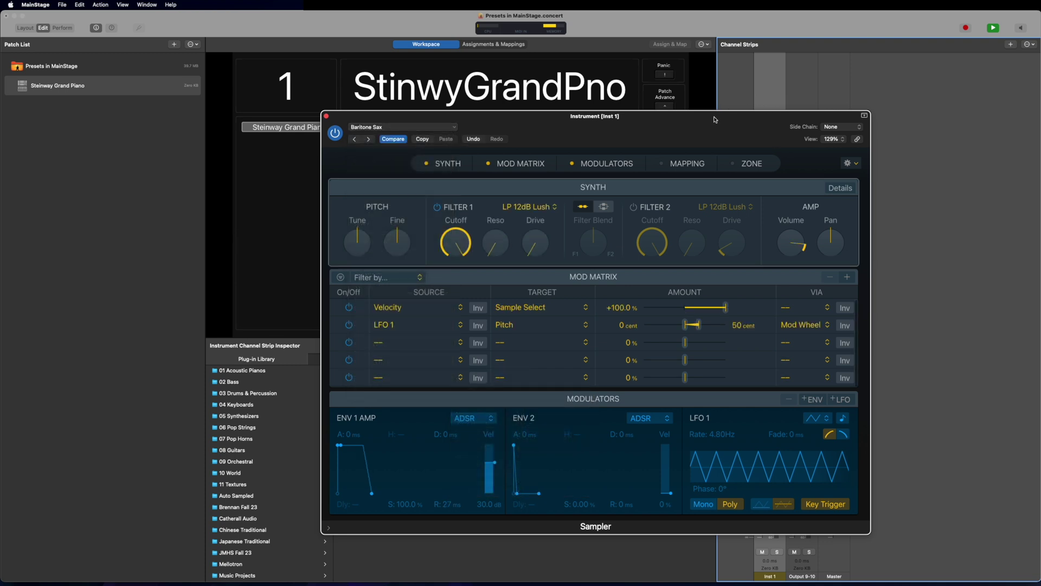
{"action": "left_click_drag", "start_coordinate": [713, 122], "coordinate": [494, 117]}
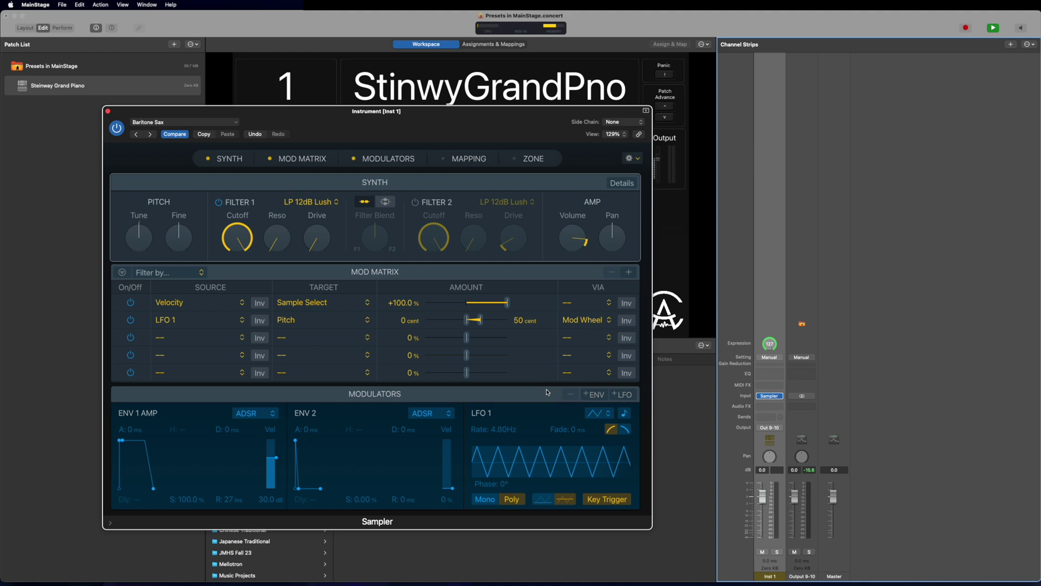
{"action": "left_click", "coordinate": [768, 358]}
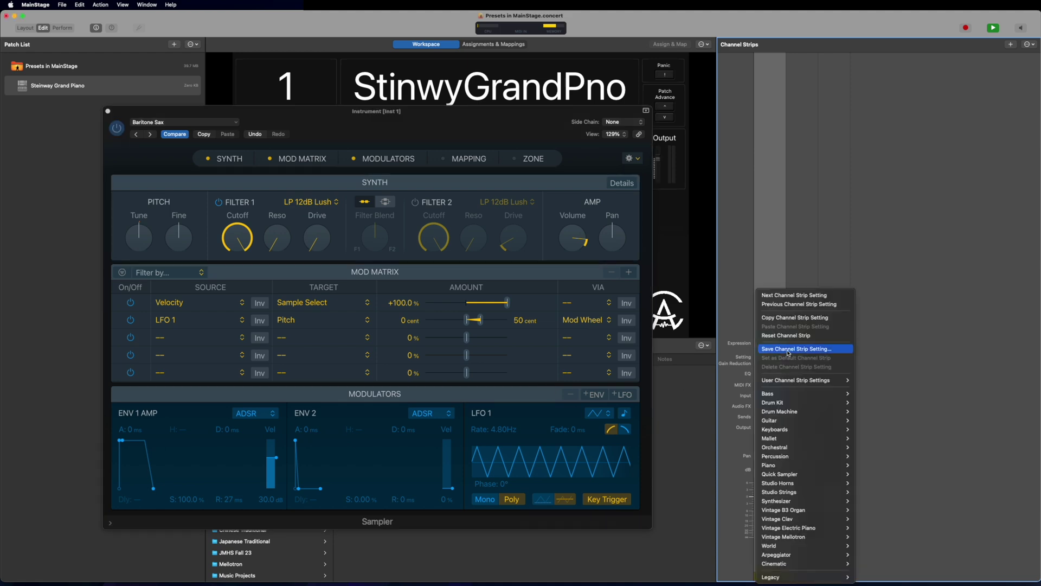
- Begin saving the channel strip as a setting, then close that dialog to return to the Baritone Sax Sampler
{"action": "left_click", "coordinate": [788, 350]}
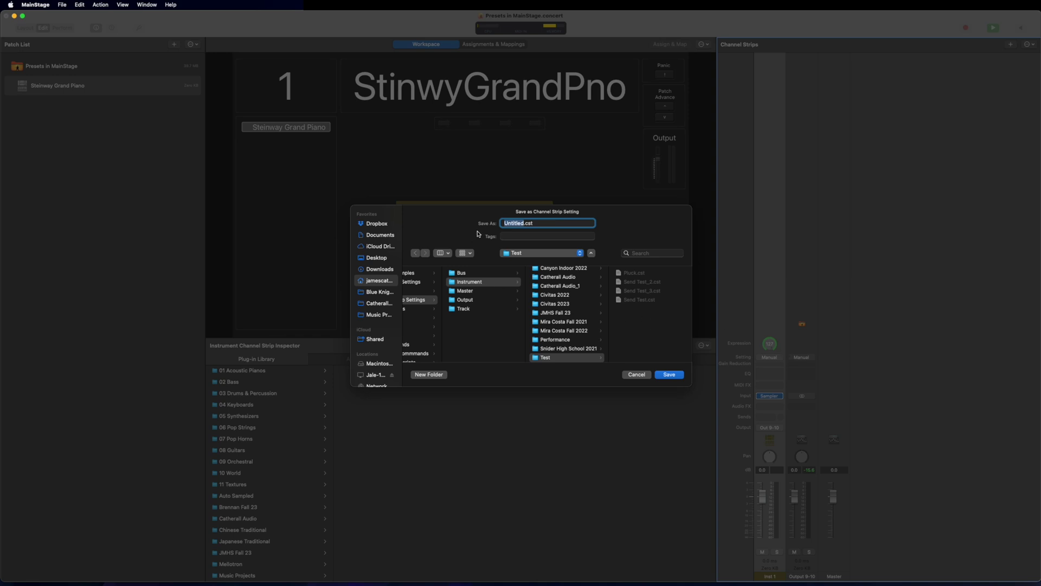
{"action": "scroll", "coordinate": [564, 331], "scroll_direction": "down", "scroll_amount": 3}
{"action": "left_click", "coordinate": [568, 343]}
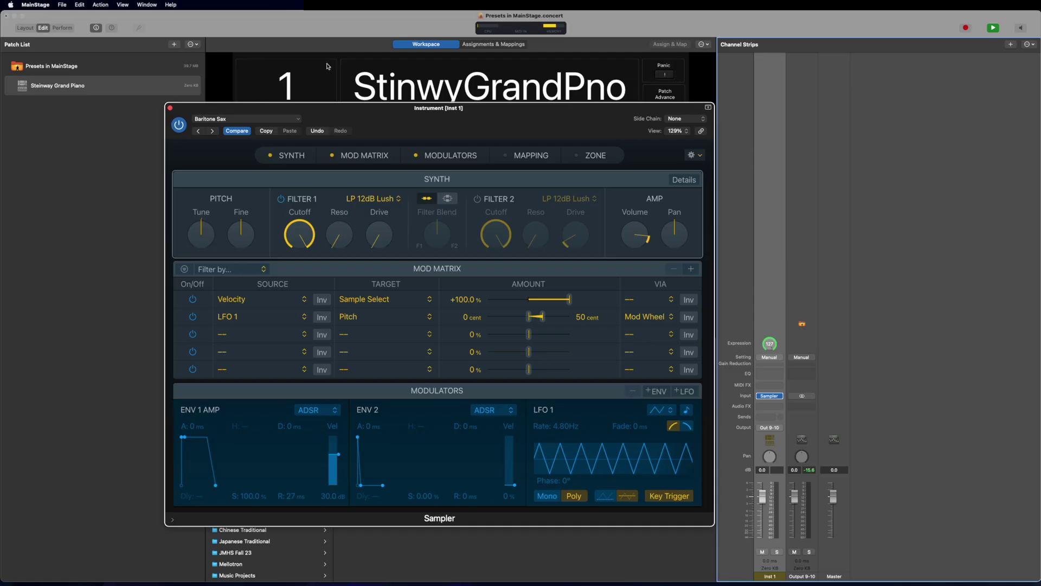
- Set the Sampler's preset search filter to 'accordion'
{"action": "left_click", "coordinate": [258, 119]}
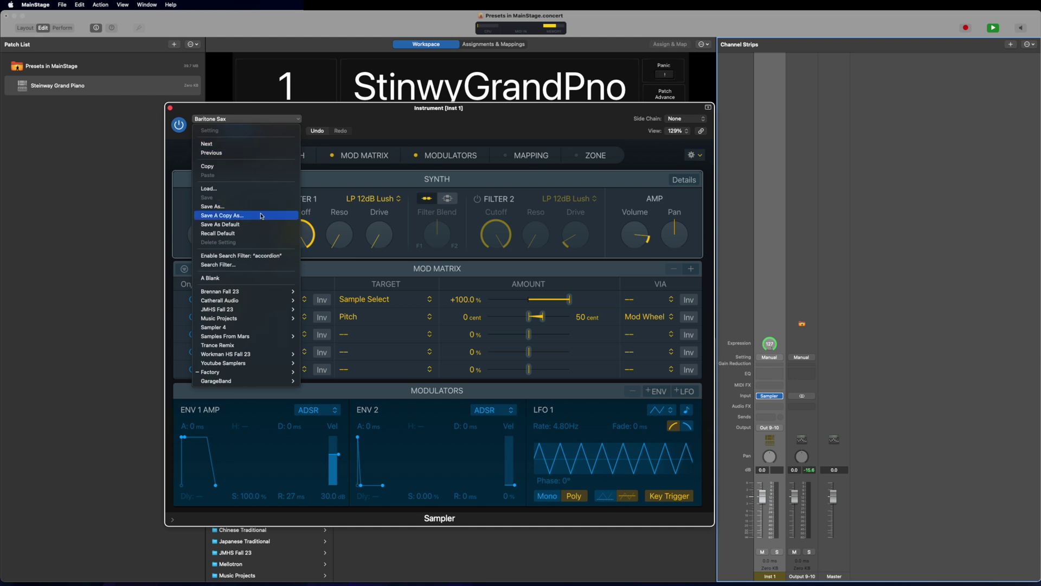
{"action": "left_click", "coordinate": [256, 265]}
{"action": "left_click", "coordinate": [510, 161]}
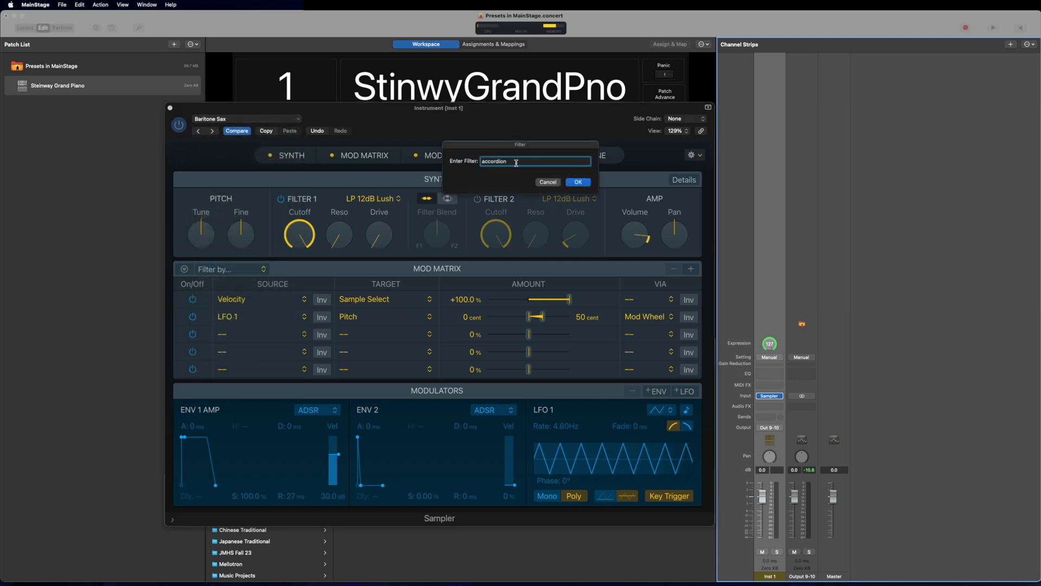
{"action": "left_click", "coordinate": [578, 183]}
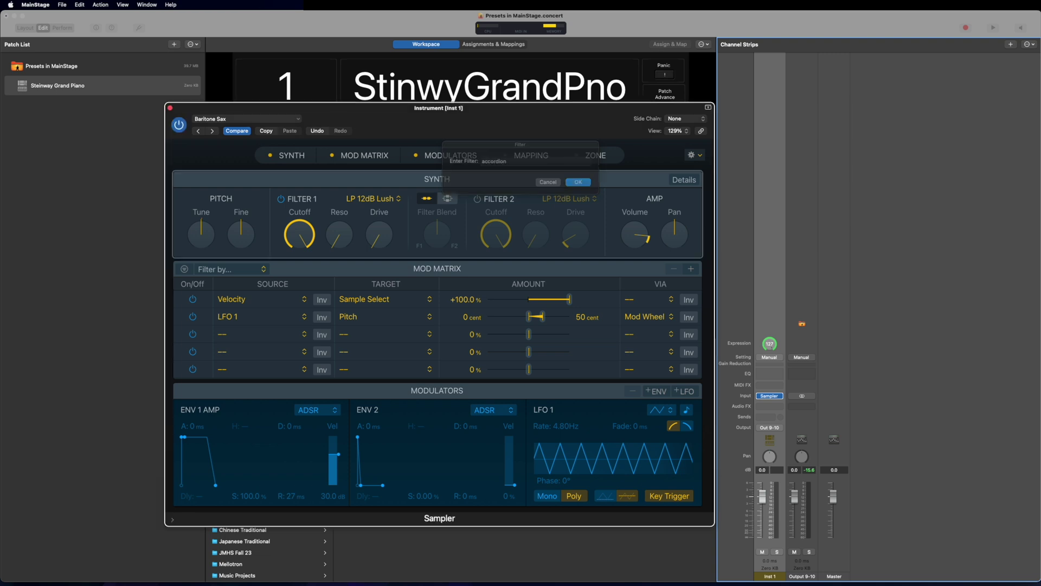
- Load Factory > 10 World > 04 European > Polka Accordion into the Sampler
{"action": "left_click", "coordinate": [268, 122]}
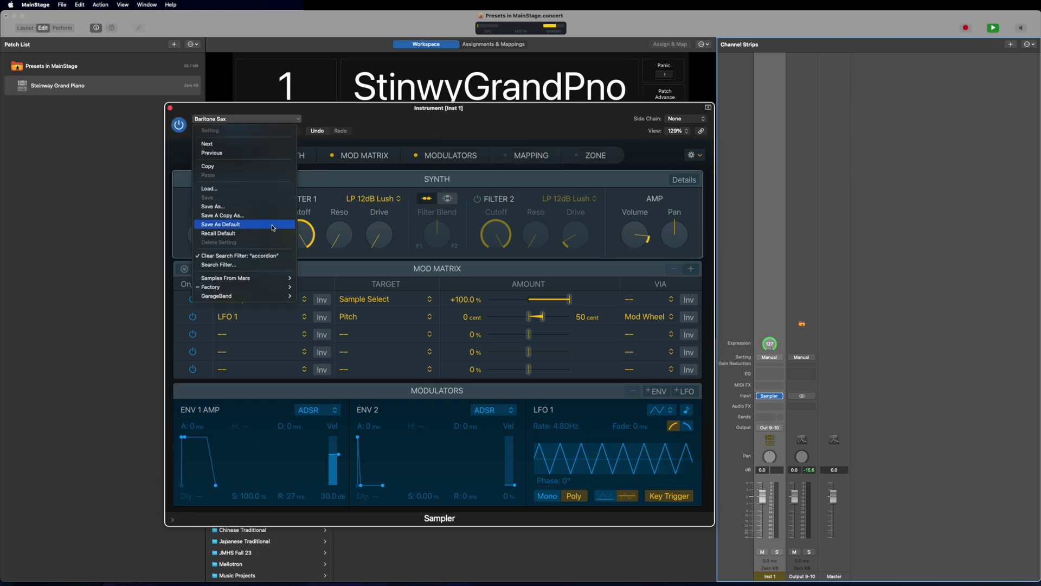
{"action": "mouse_move", "coordinate": [269, 281]}
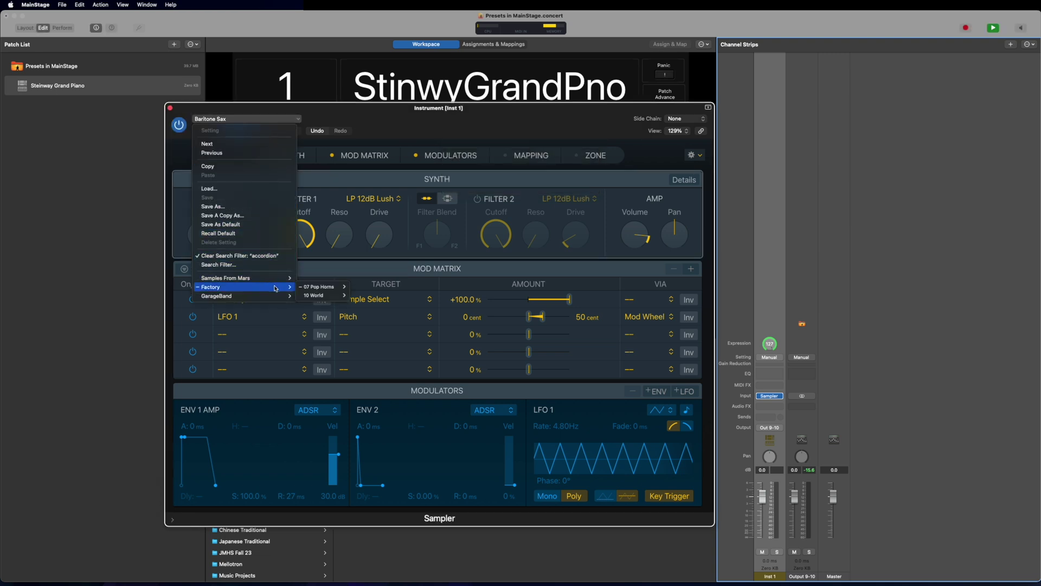
{"action": "mouse_move", "coordinate": [321, 296]}
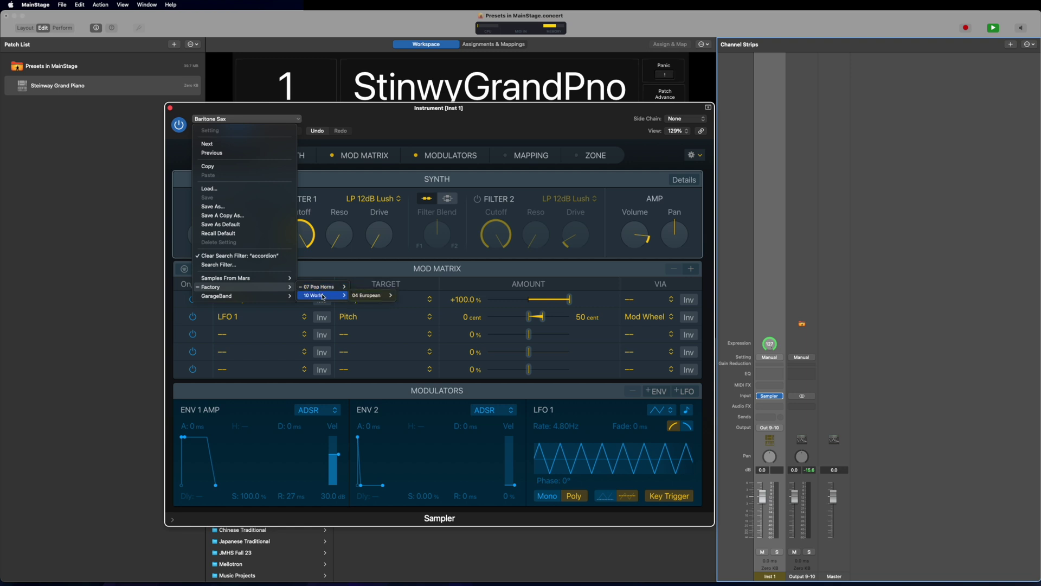
{"action": "mouse_move", "coordinate": [371, 296]}
{"action": "left_click", "coordinate": [413, 296]}
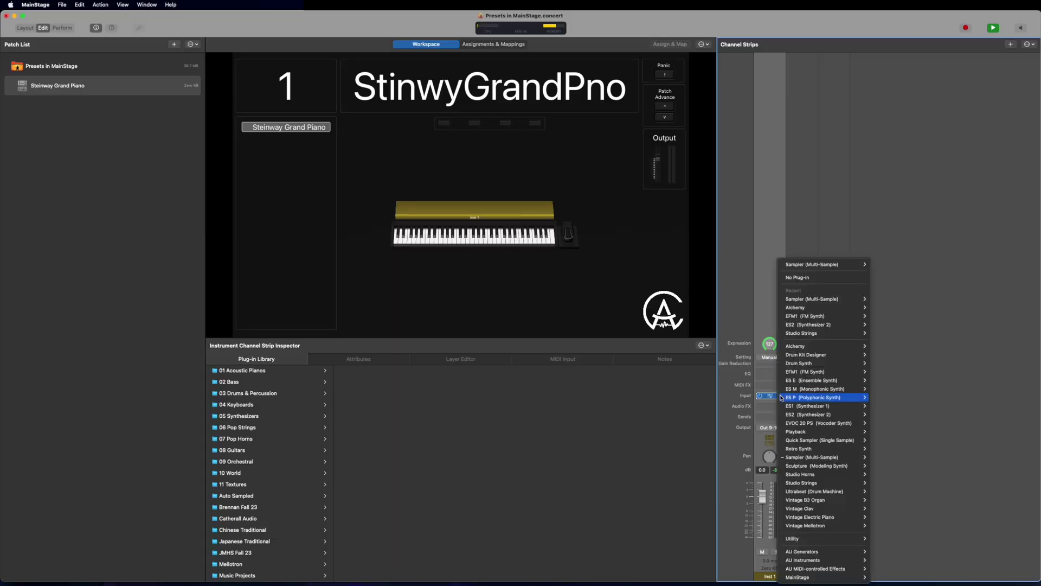
- Replace the instrument with EFM1 and load its 03 FM Bass > House Bass preset
{"action": "left_click", "coordinate": [795, 371]}
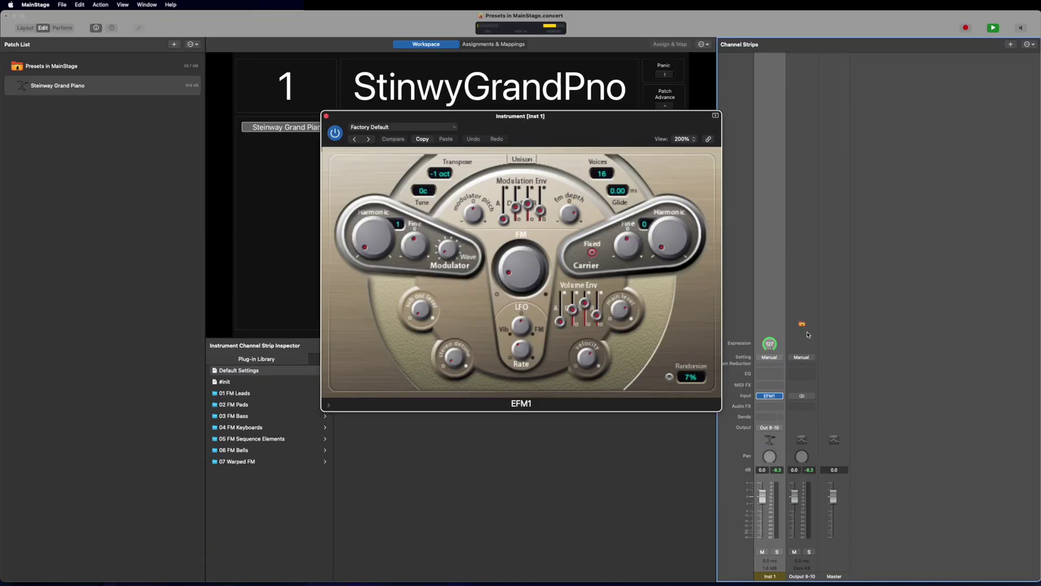
{"action": "left_click", "coordinate": [416, 130]}
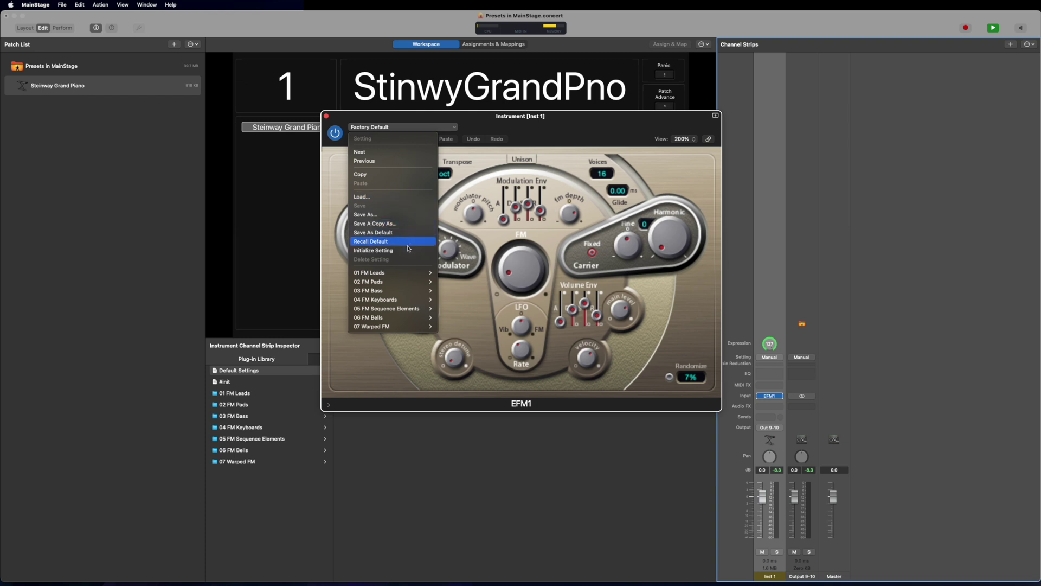
{"action": "mouse_move", "coordinate": [409, 273]}
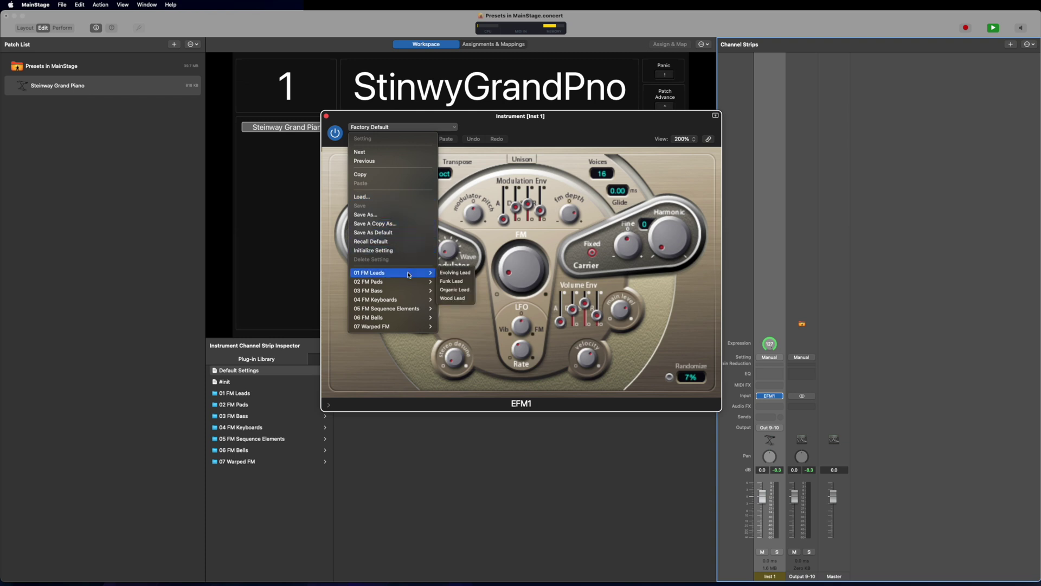
{"action": "mouse_move", "coordinate": [408, 292]}
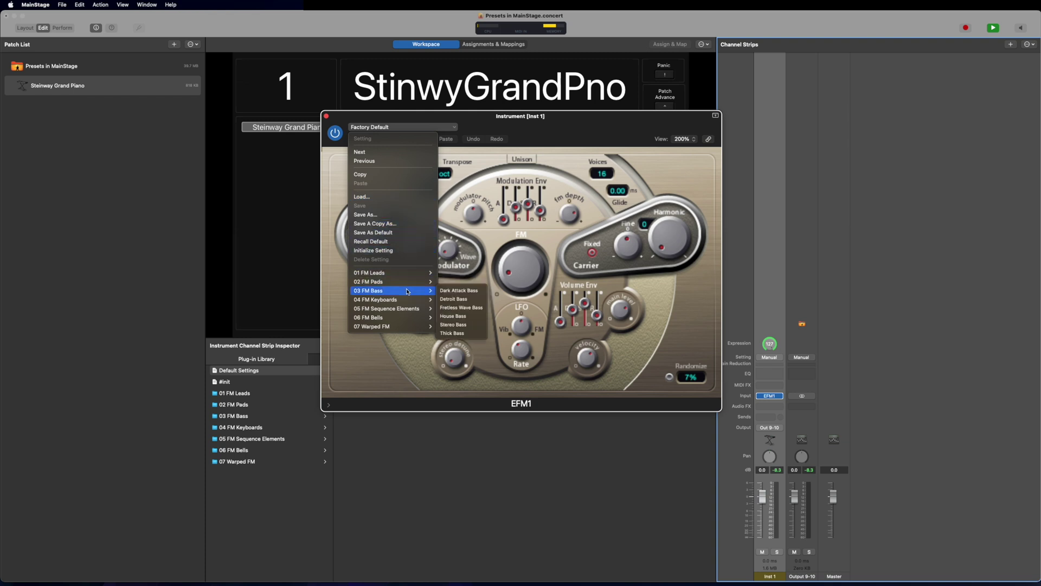
{"action": "left_click", "coordinate": [468, 316]}
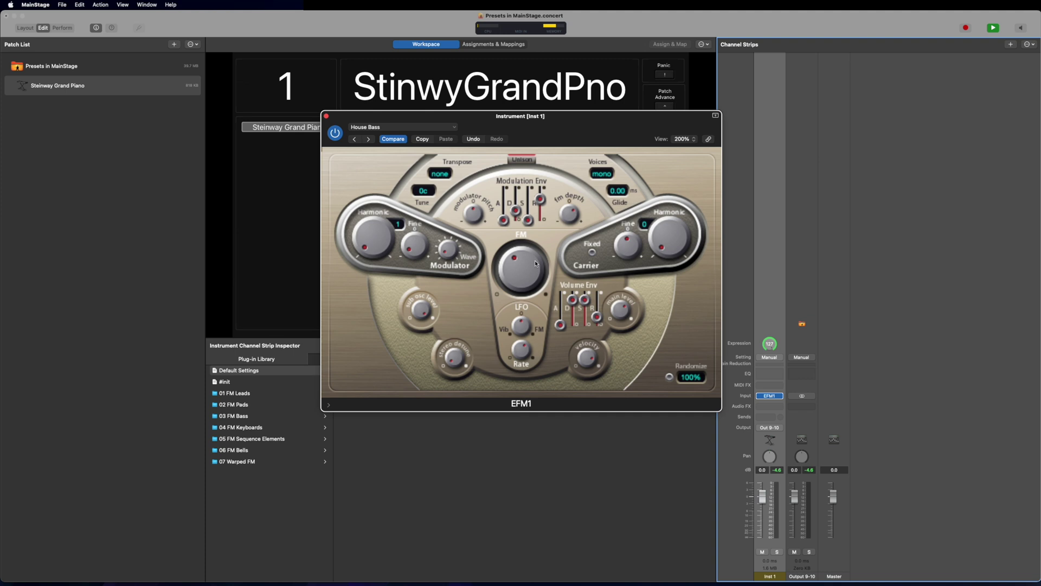
- Lengthen the Volume Env release, lower Modulator Harmonic, and raise Carrier Harmonic to 2
{"action": "left_click_drag", "start_coordinate": [599, 321], "coordinate": [598, 315]}
{"action": "left_click_drag", "start_coordinate": [366, 231], "coordinate": [368, 248]}
{"action": "left_click_drag", "start_coordinate": [686, 237], "coordinate": [681, 229]}
- Insert a Channel EQ with band 8 low-pass at 226 Hz and 12 dB/Oct slope
{"action": "left_click", "coordinate": [773, 374]}
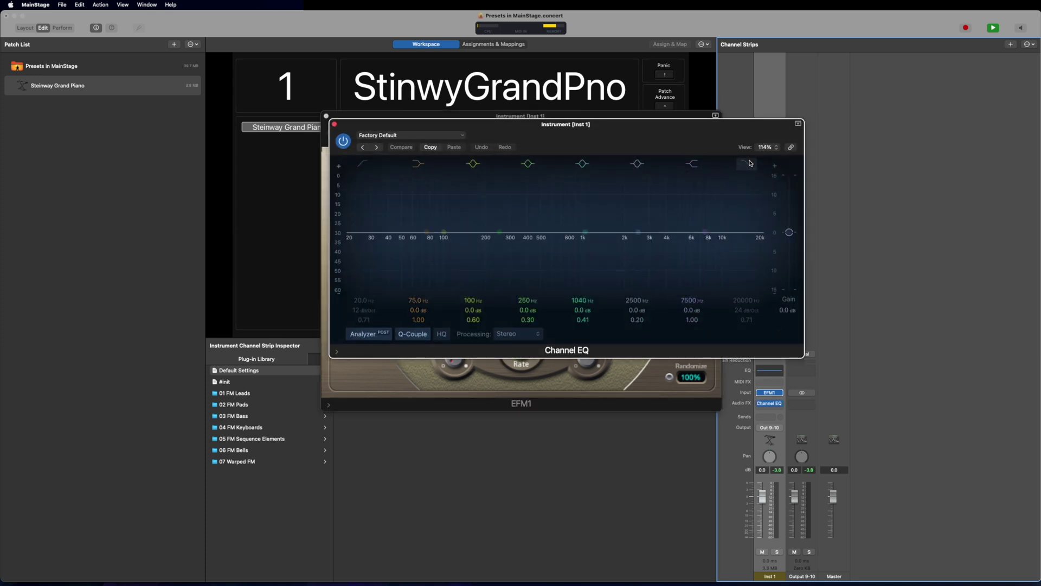
{"action": "left_click_drag", "start_coordinate": [750, 299], "coordinate": [751, 363]}
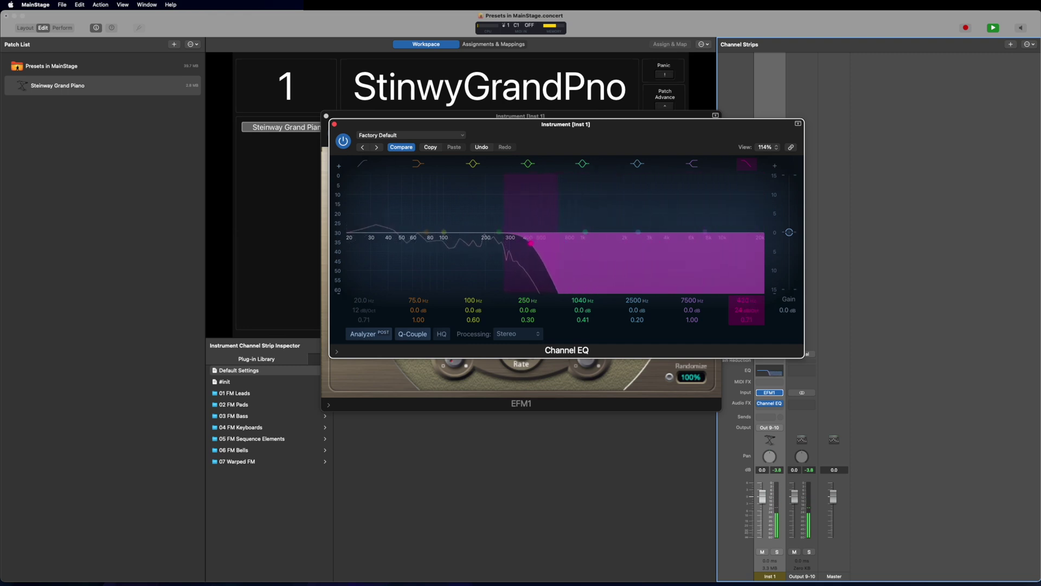
{"action": "mouse_move", "coordinate": [747, 310]}
{"action": "left_mouse_down"}
{"action": "mouse_move", "coordinate": [747, 331]}
{"action": "mouse_move", "coordinate": [749, 297]}
{"action": "left_mouse_up"}
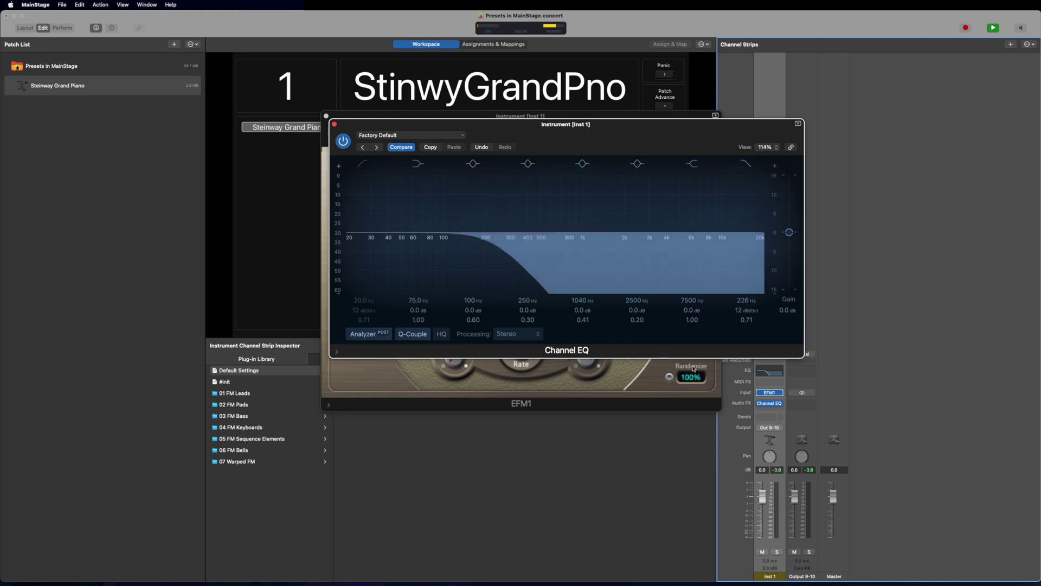
{"action": "left_click", "coordinate": [781, 379]}
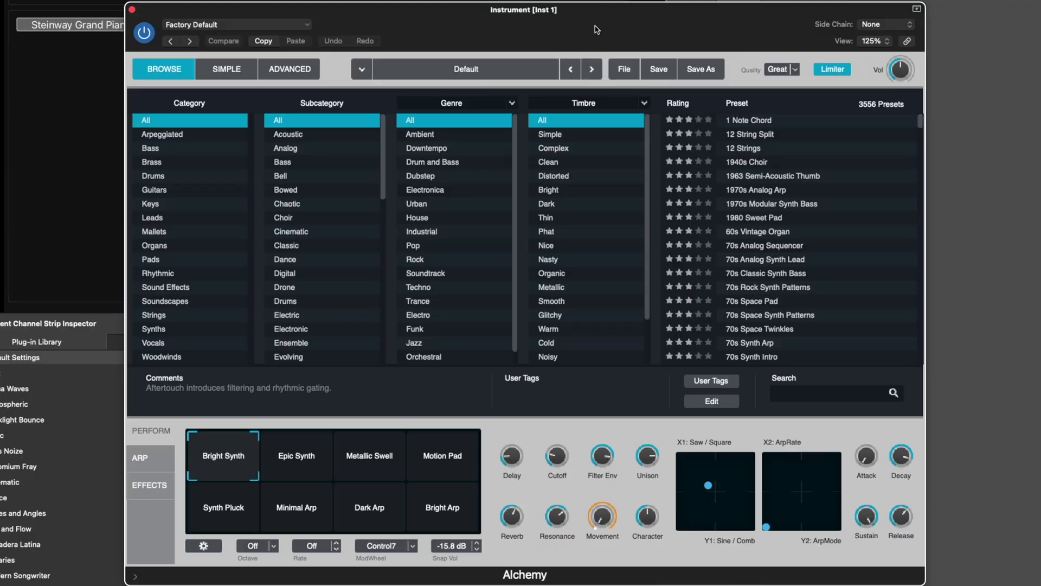
- Filter Alchemy's preset browser to Leads > Digital in the Electronica genre
{"action": "left_click", "coordinate": [232, 25]}
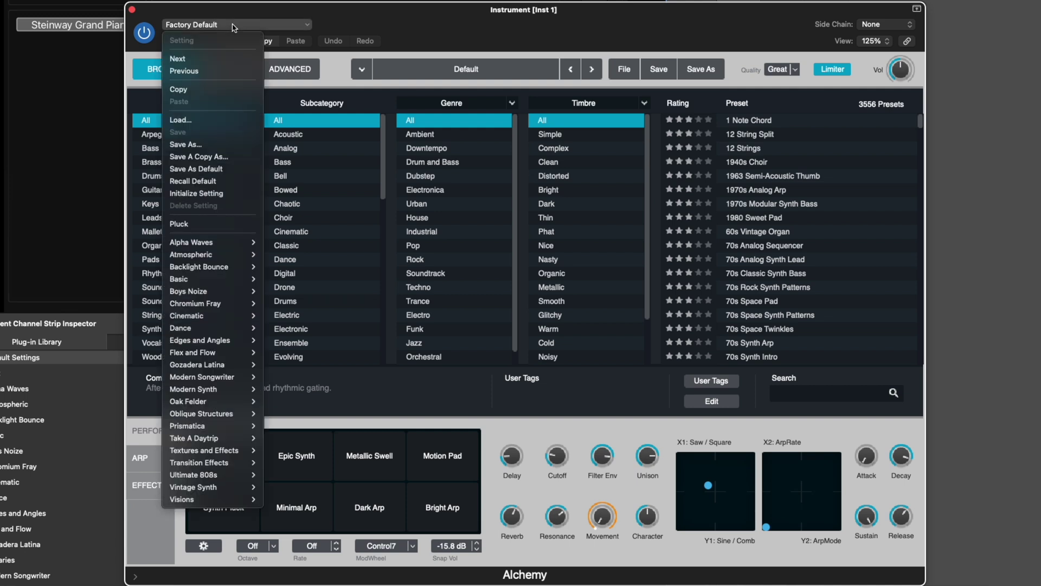
{"action": "mouse_move", "coordinate": [227, 286]}
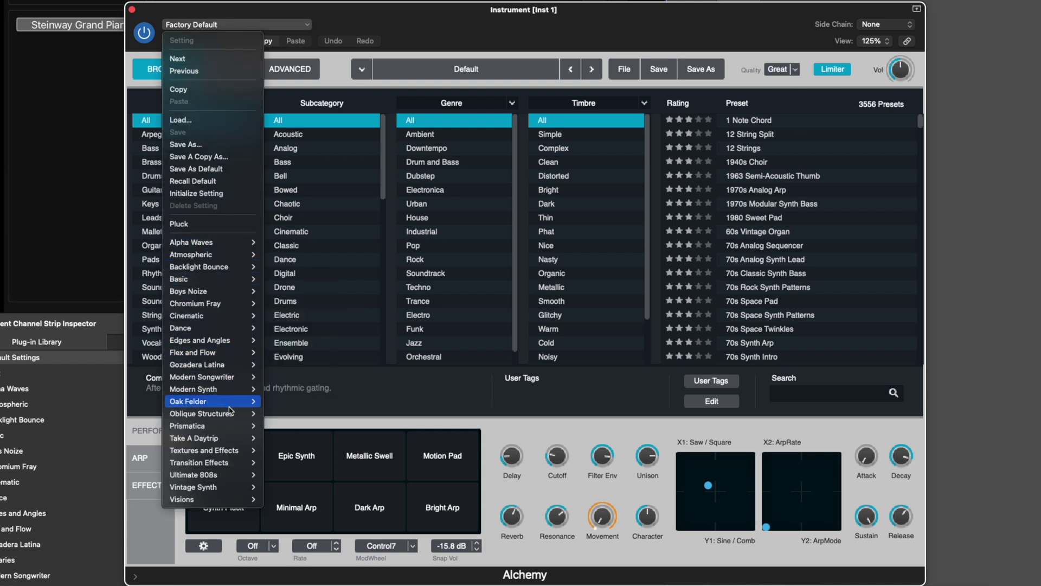
{"action": "left_click", "coordinate": [462, 31]}
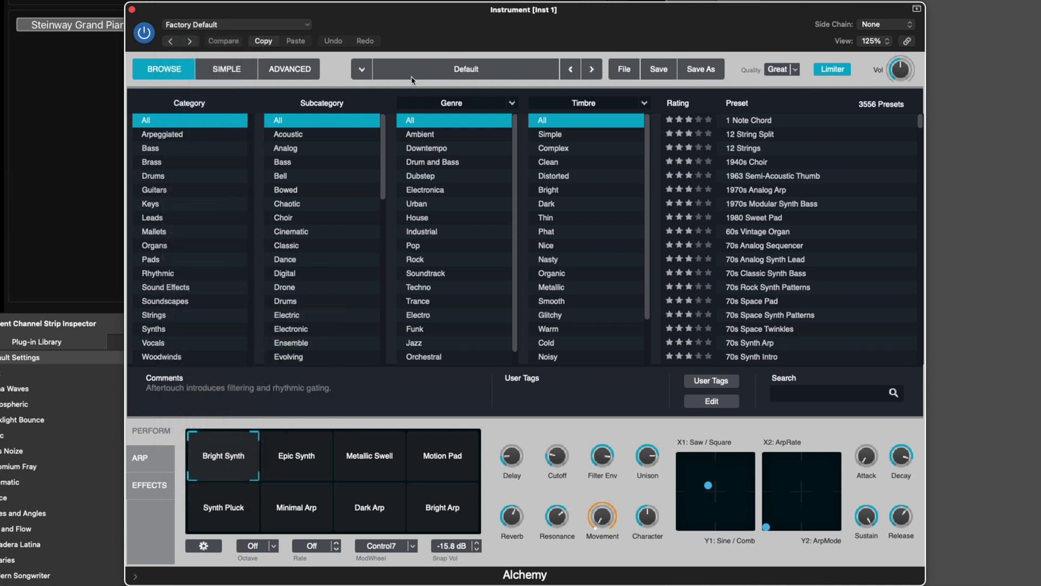
{"action": "left_click", "coordinate": [163, 217]}
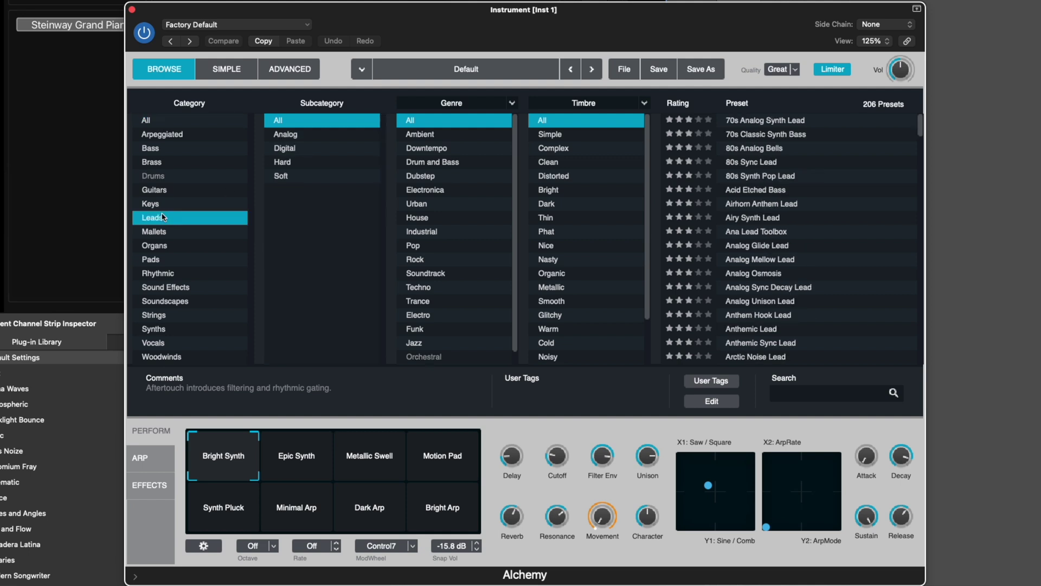
{"action": "left_click", "coordinate": [277, 152]}
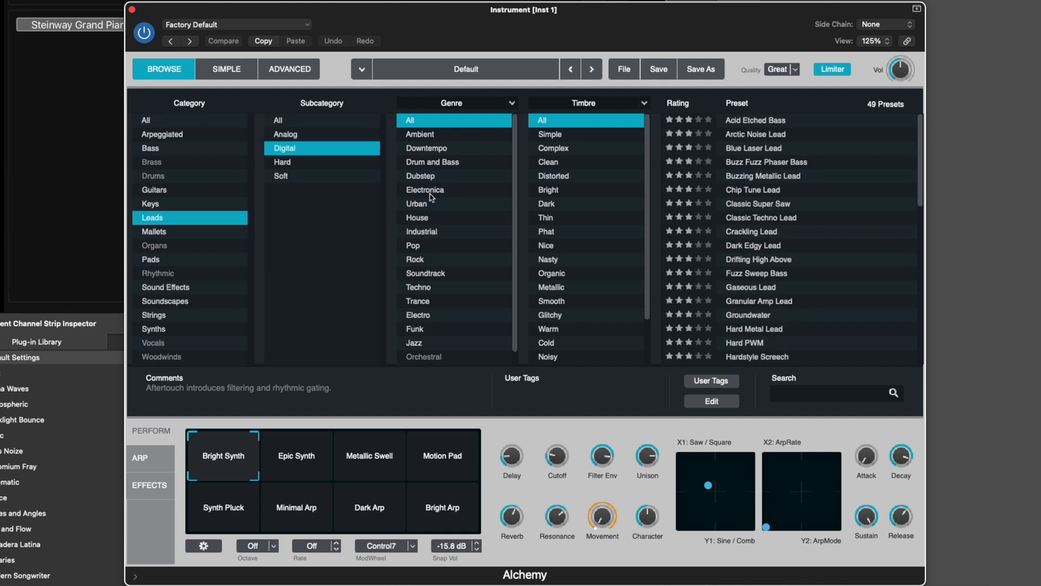
{"action": "left_click", "coordinate": [428, 190]}
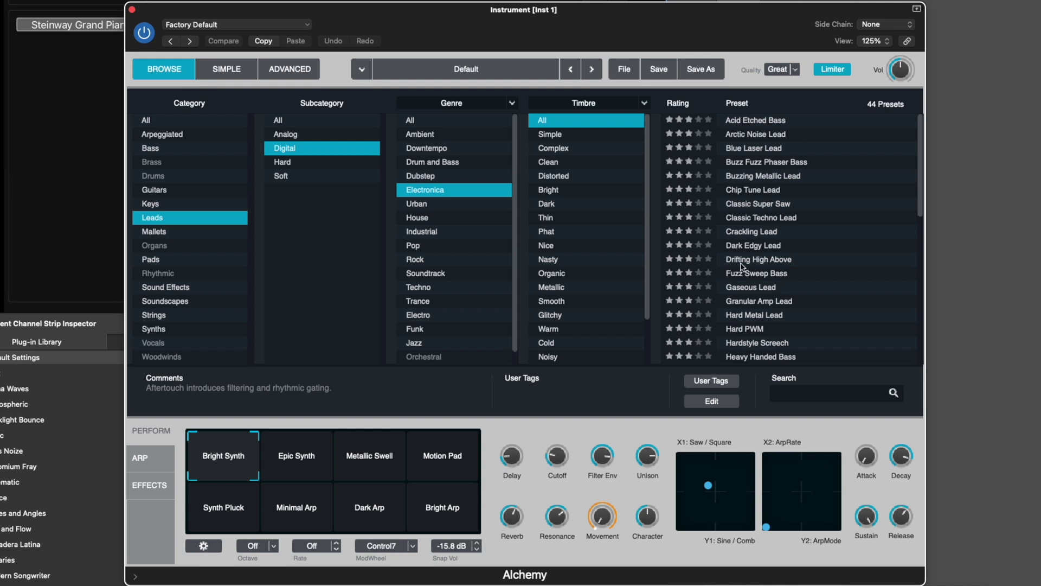
- Show Sound Library instead of Genre, filter to Phat timbre, and load Groundwater
{"action": "left_click", "coordinate": [513, 104]}
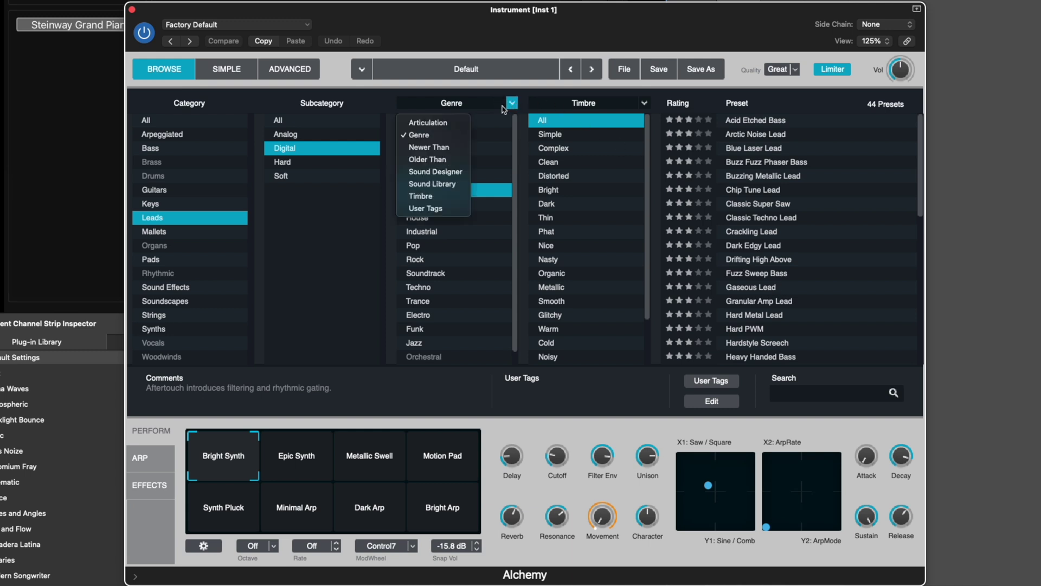
{"action": "left_click", "coordinate": [441, 185]}
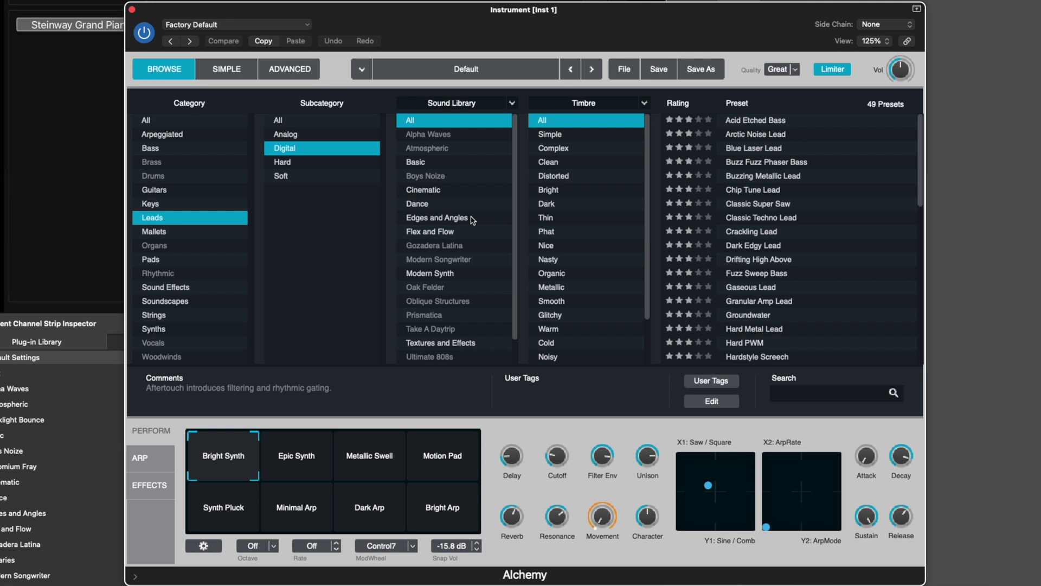
{"action": "left_click", "coordinate": [559, 237]}
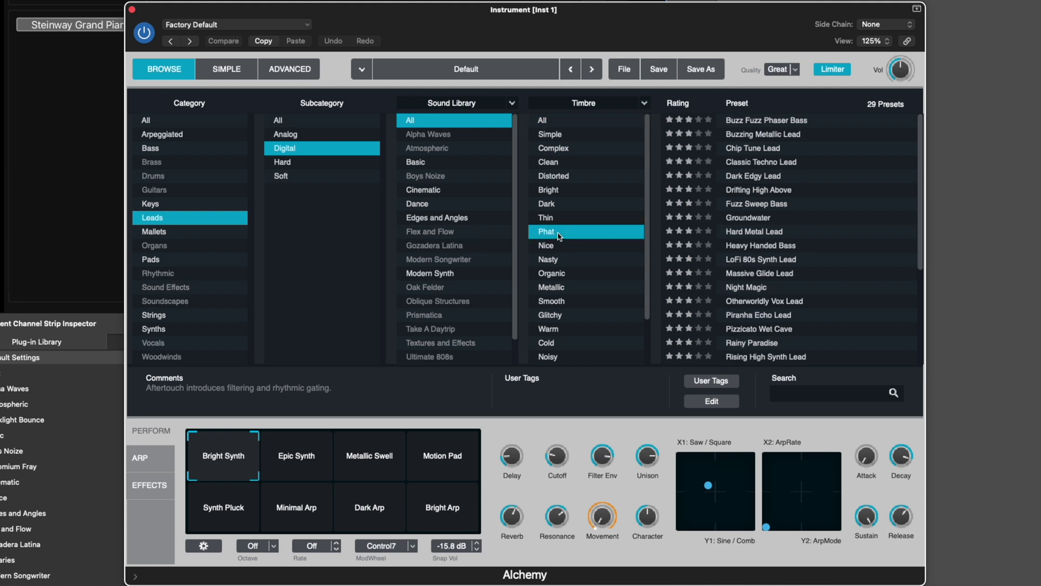
{"action": "left_click", "coordinate": [759, 218]}
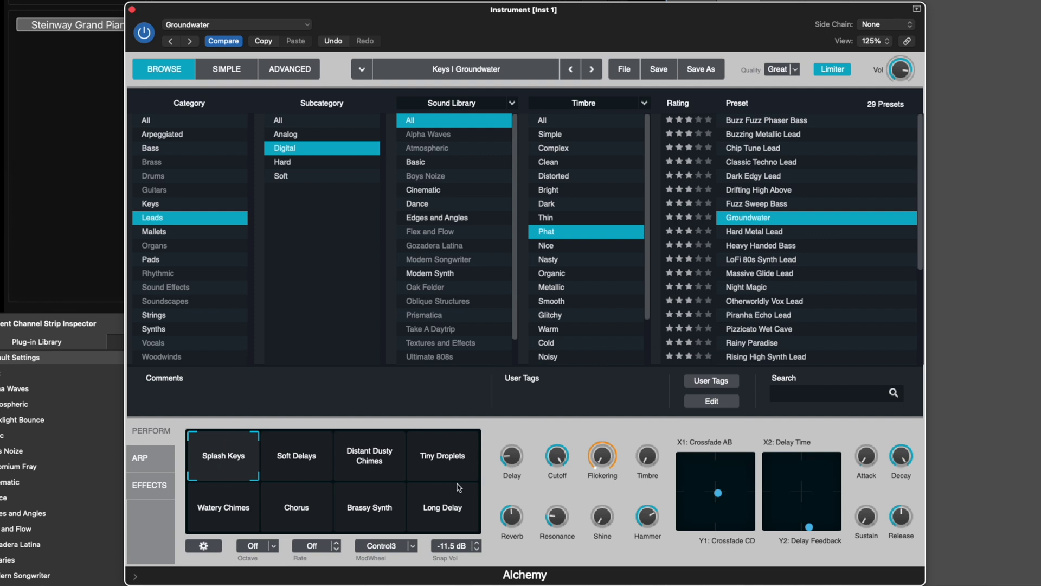
- Step through the Soft Delays, Brassy Synth, Long Delay, Tiny Droplets and Distant Dusty Chimes snapshots
{"action": "left_click", "coordinate": [306, 473]}
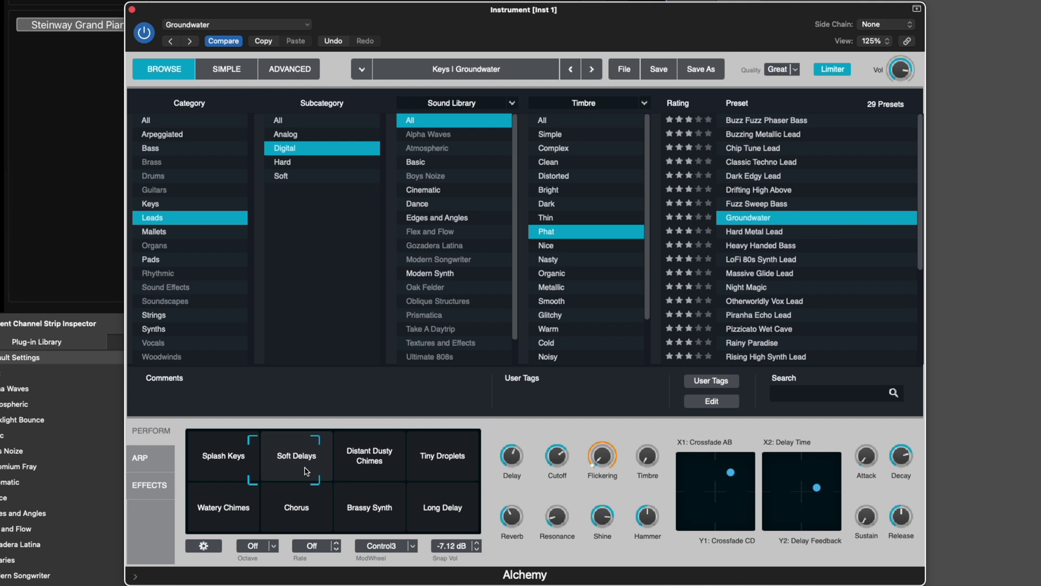
{"action": "left_click", "coordinate": [368, 504]}
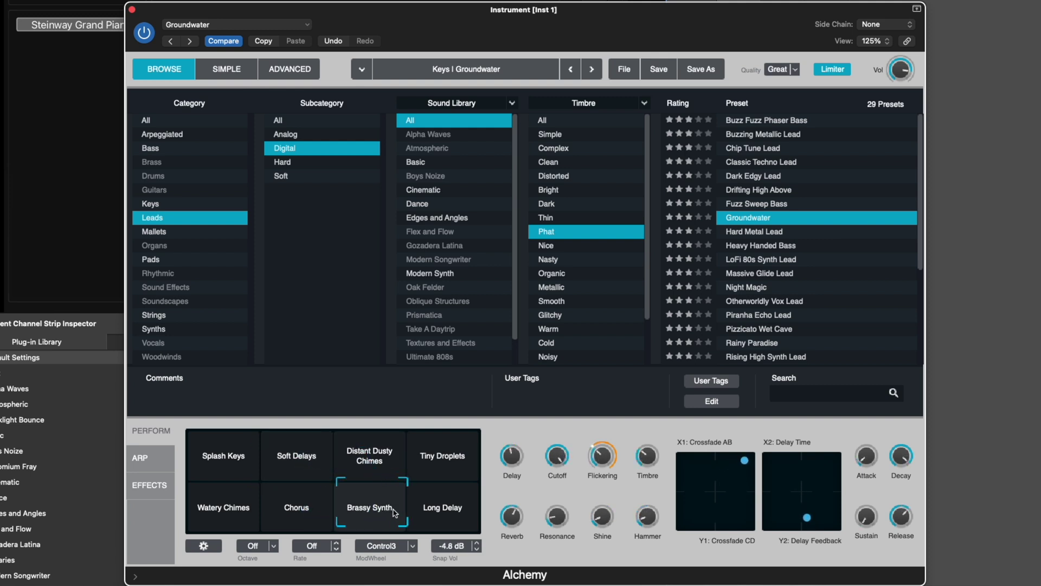
{"action": "left_click", "coordinate": [436, 516]}
{"action": "left_click", "coordinate": [462, 472]}
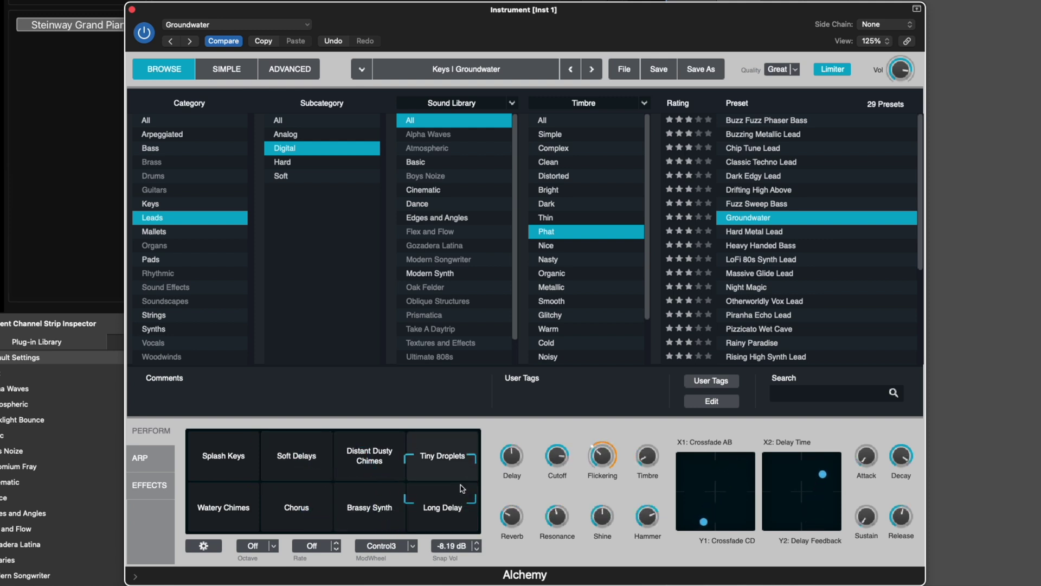
{"action": "left_click", "coordinate": [392, 453]}
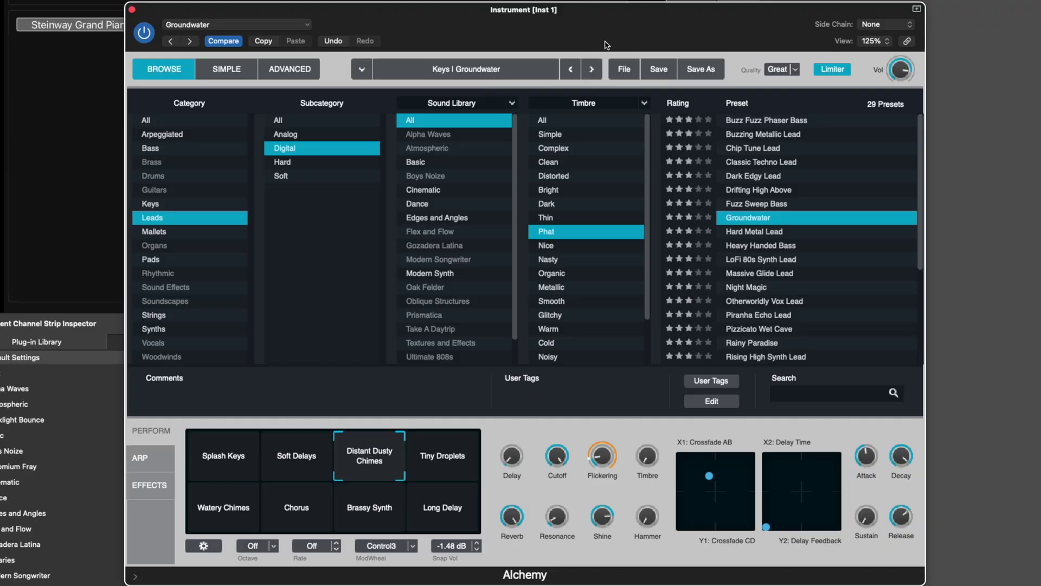
{"action": "left_click", "coordinate": [621, 70]}
- Initialize the Alchemy preset to Default and begin an audio import into source A
{"action": "left_click", "coordinate": [644, 107]}
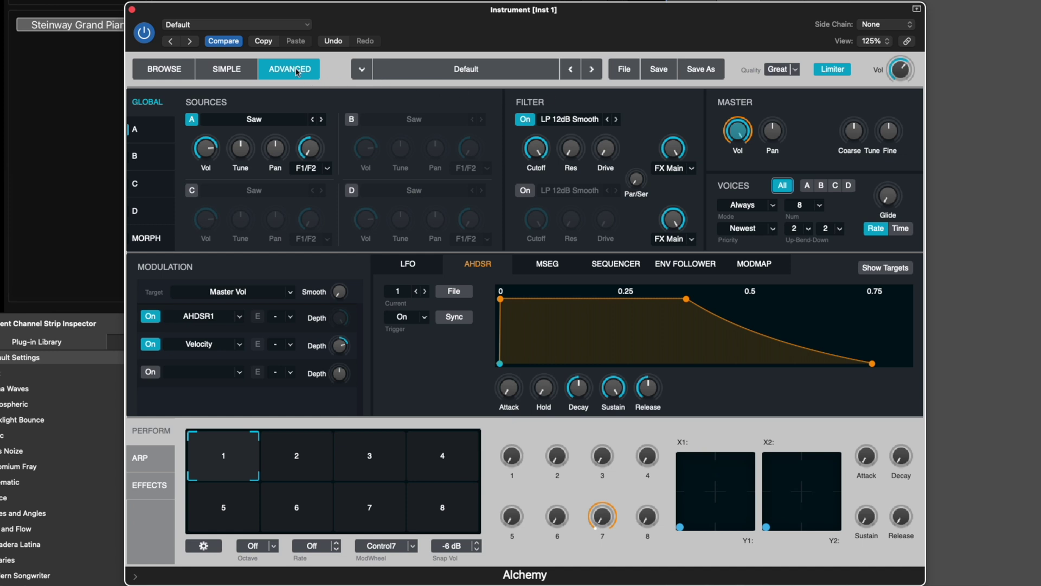
{"action": "left_click", "coordinate": [265, 120]}
{"action": "left_click", "coordinate": [263, 138]}
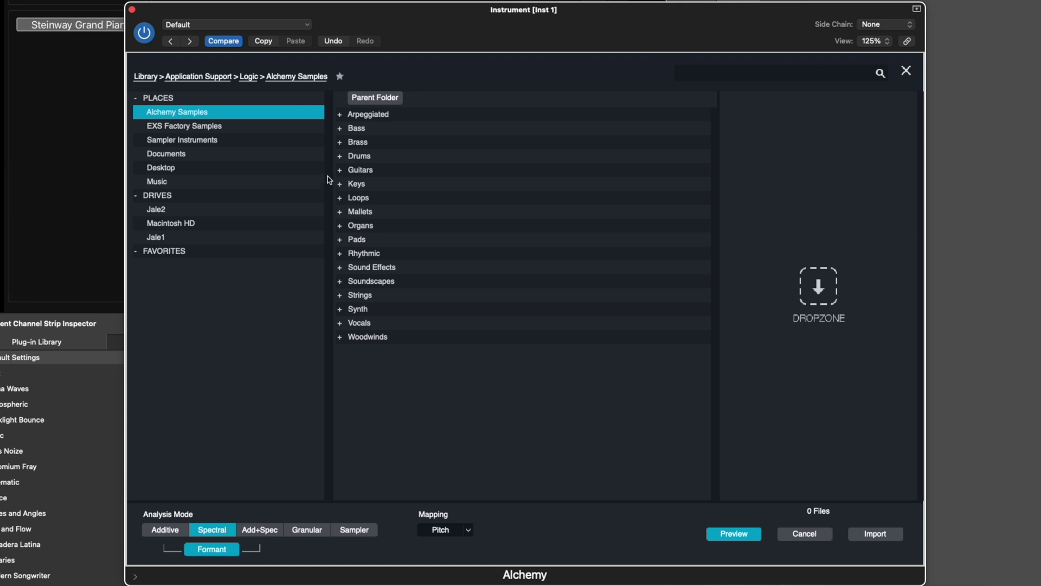
- Import the Aas E4 sample from Vocals > Solo Vocals > Single Samples into source A
{"action": "left_click", "coordinate": [365, 324]}
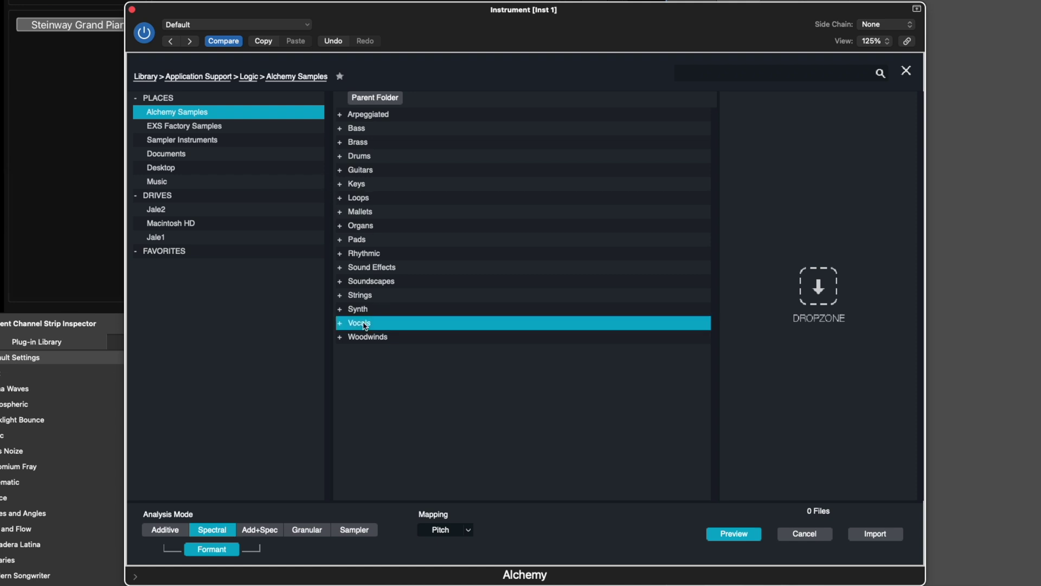
{"action": "double_click", "coordinate": [365, 324]}
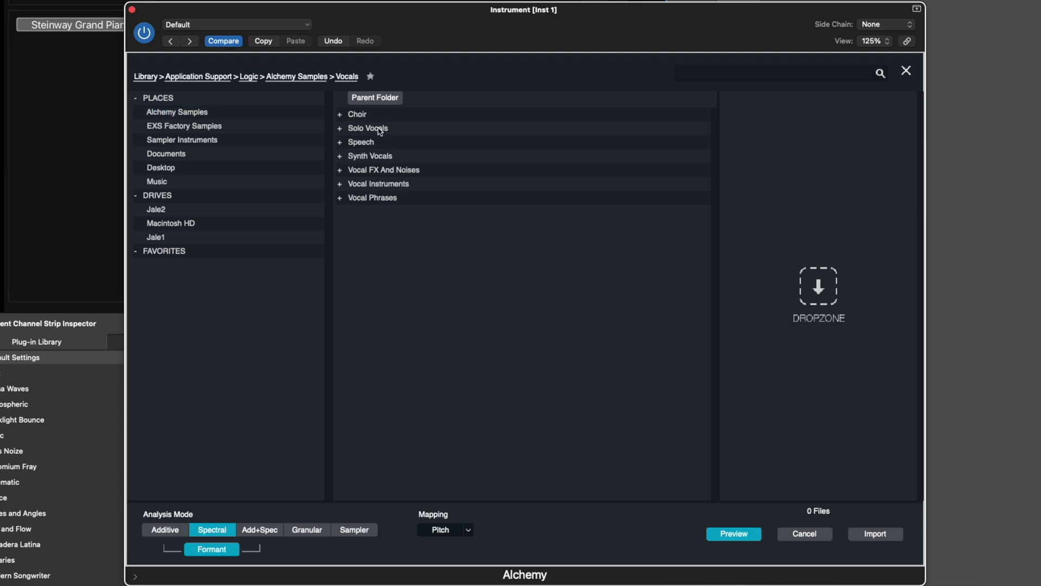
{"action": "double_click", "coordinate": [378, 132]}
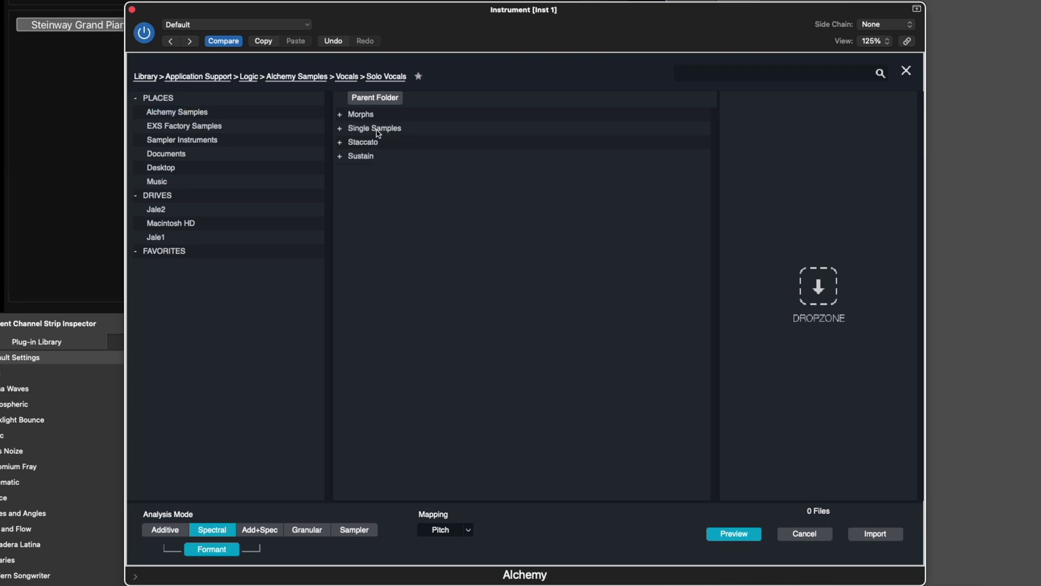
{"action": "double_click", "coordinate": [379, 131]}
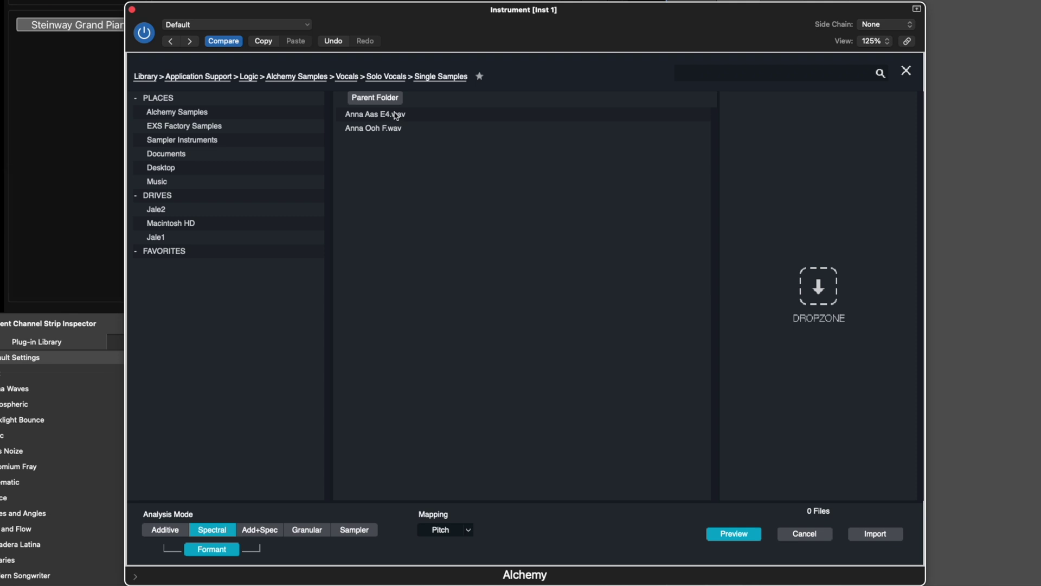
{"action": "left_click", "coordinate": [395, 115]}
{"action": "double_click", "coordinate": [395, 115]}
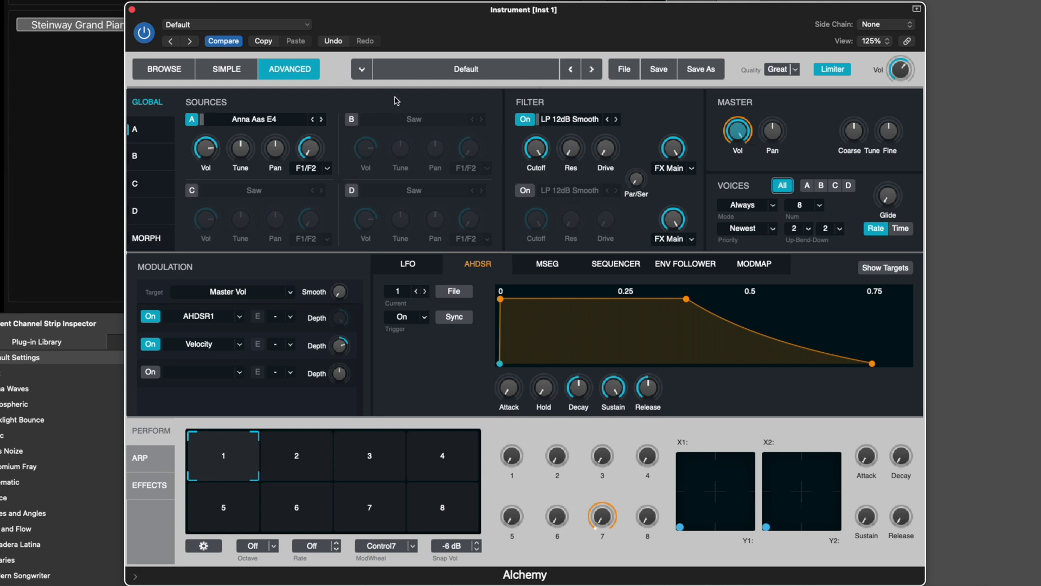
- Replace source A with a phrase from Vocals > Vocal Phrases > improv phrases 2
{"action": "left_click", "coordinate": [251, 120]}
{"action": "left_click", "coordinate": [262, 137]}
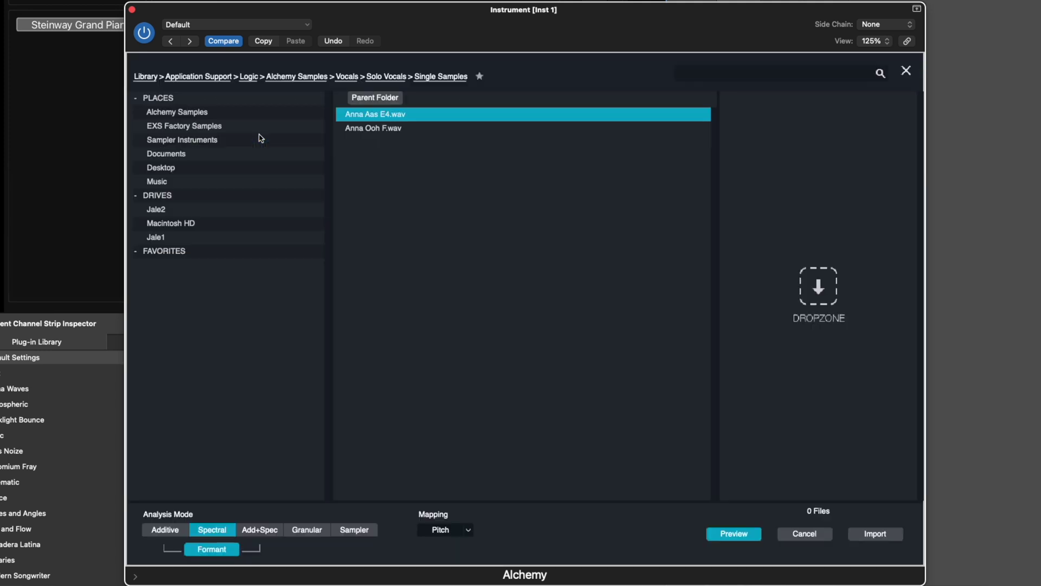
{"action": "left_click", "coordinate": [348, 77]}
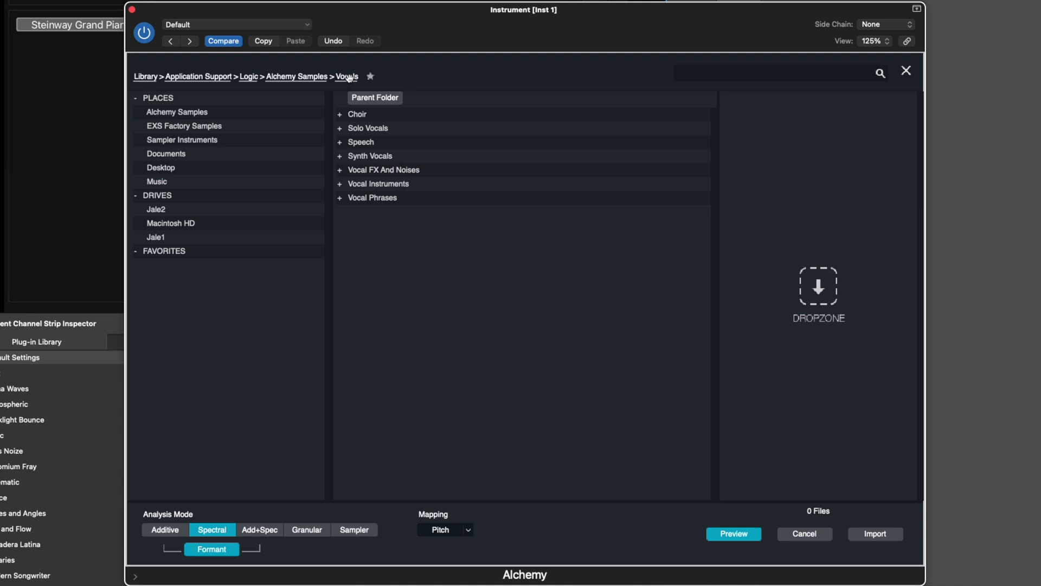
{"action": "left_click", "coordinate": [380, 198]}
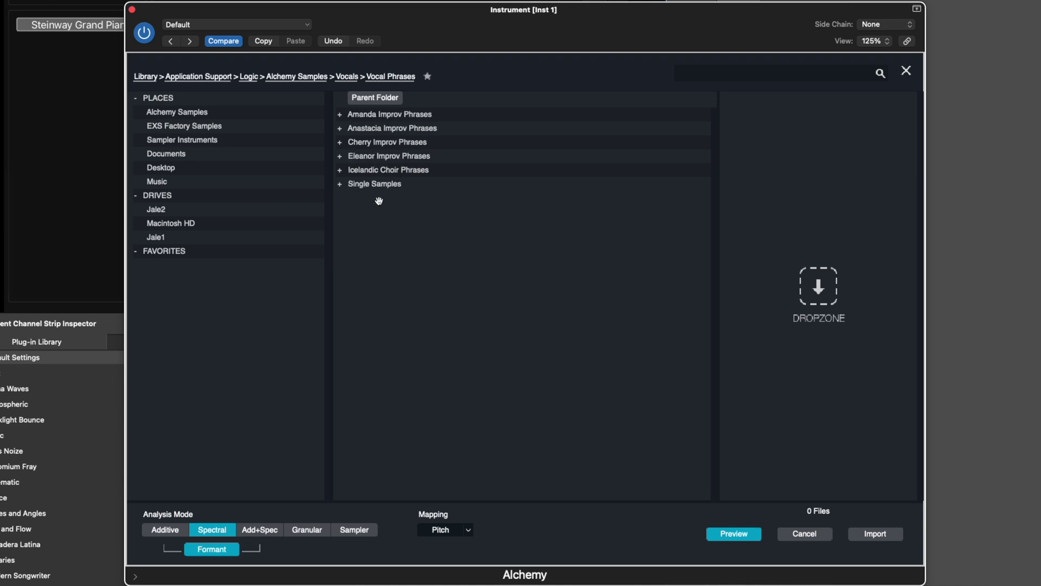
{"action": "left_click", "coordinate": [384, 116]}
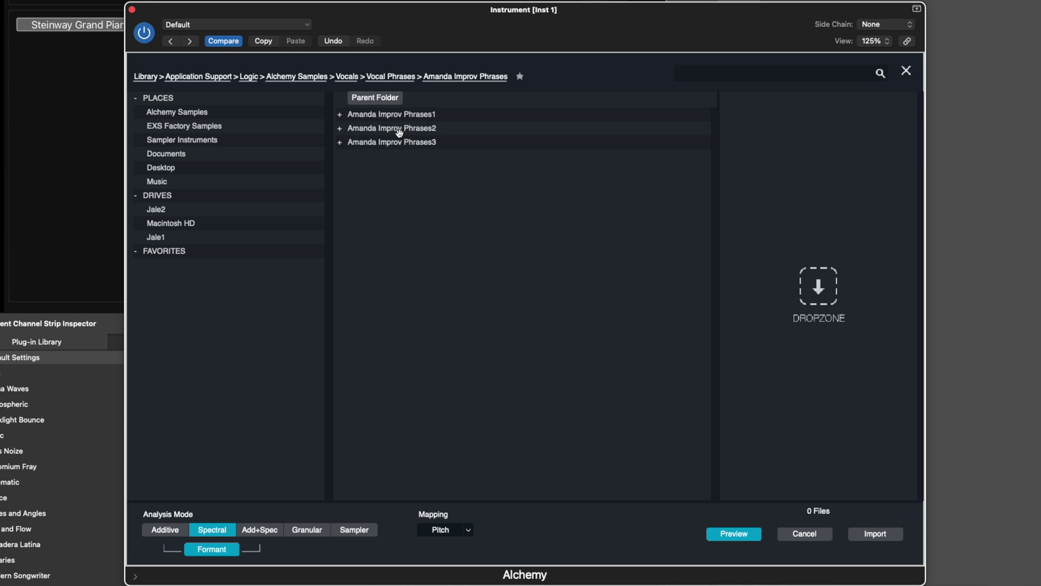
{"action": "left_click", "coordinate": [401, 130]}
{"action": "double_click", "coordinate": [411, 142]}
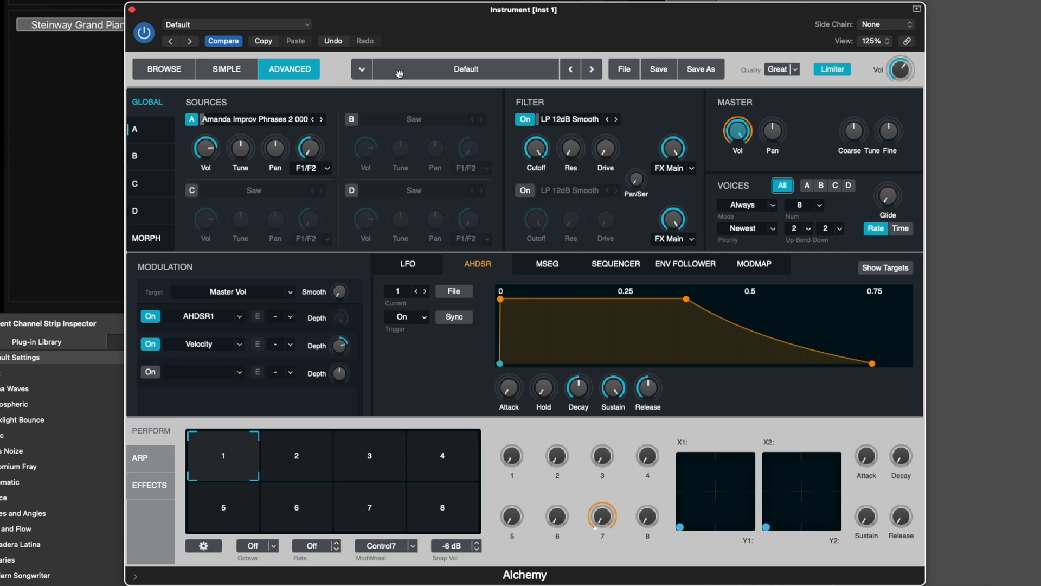
- Reopen source A's import browser and climb back to the top Alchemy Samples folder
{"action": "left_click", "coordinate": [254, 118]}
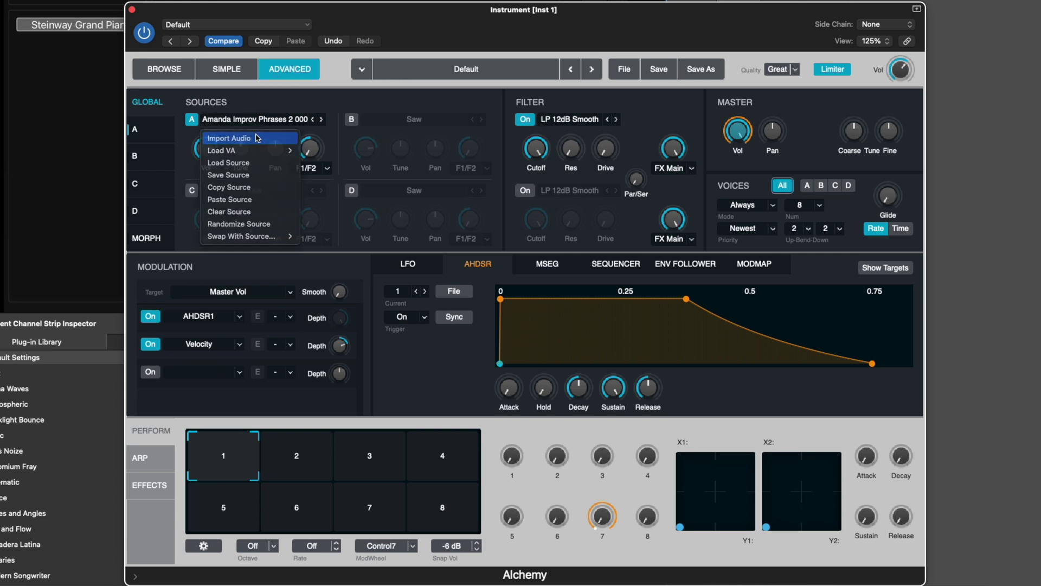
{"action": "left_click", "coordinate": [257, 136]}
{"action": "left_click", "coordinate": [385, 76]}
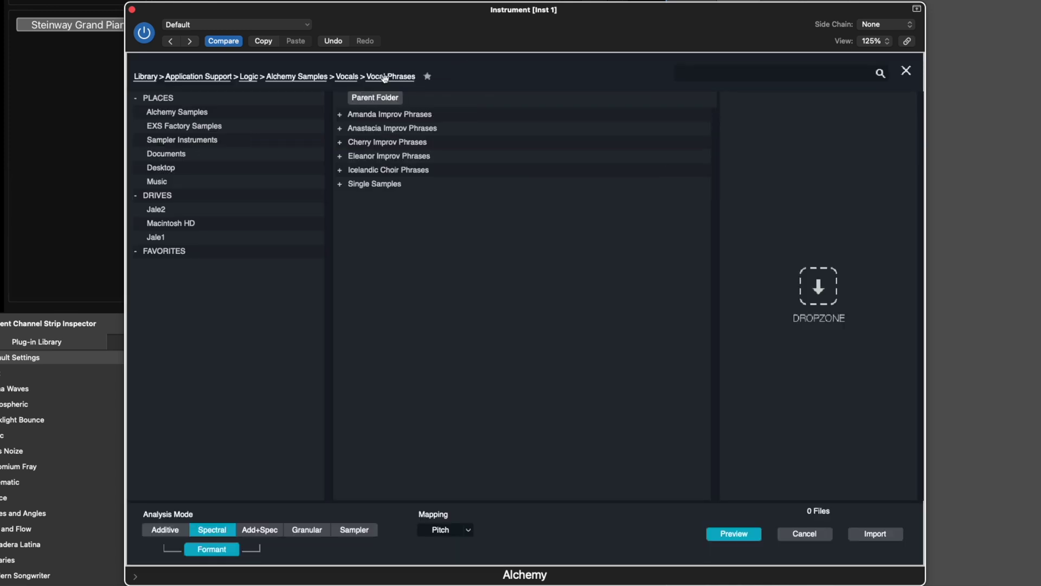
{"action": "left_click", "coordinate": [347, 77]}
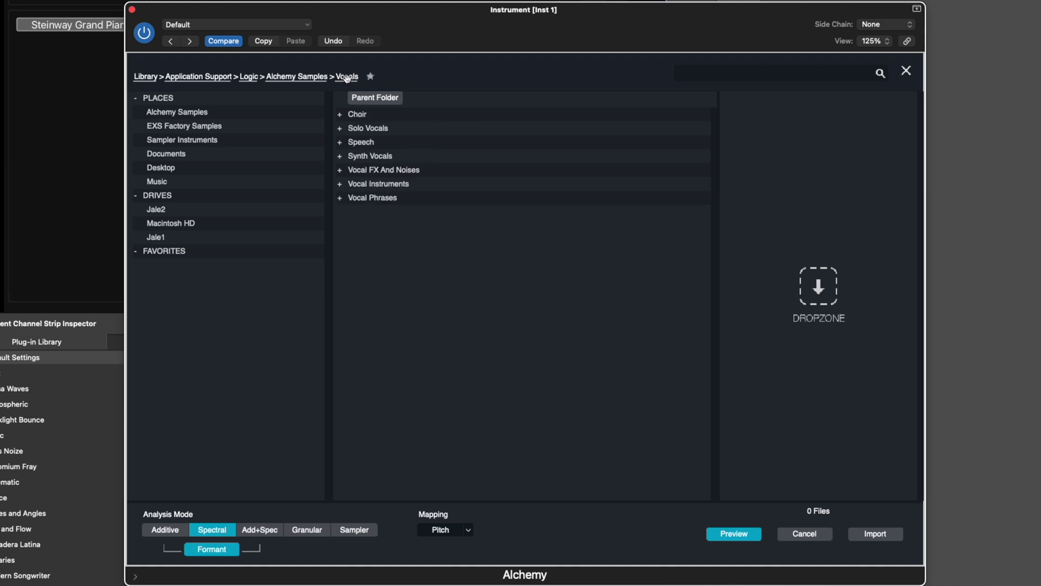
{"action": "left_click", "coordinate": [296, 76]}
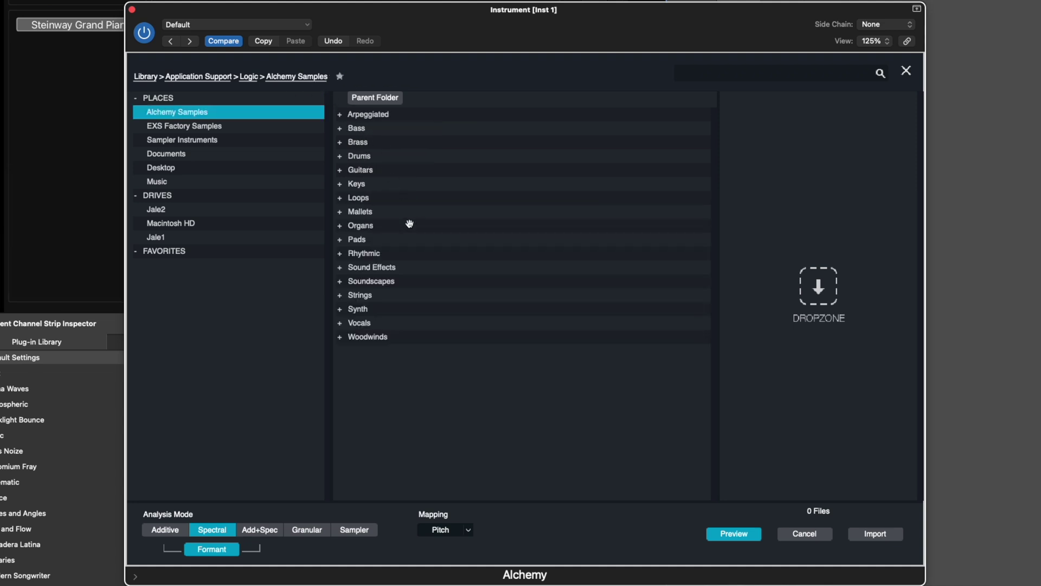
{"action": "left_click", "coordinate": [386, 282]}
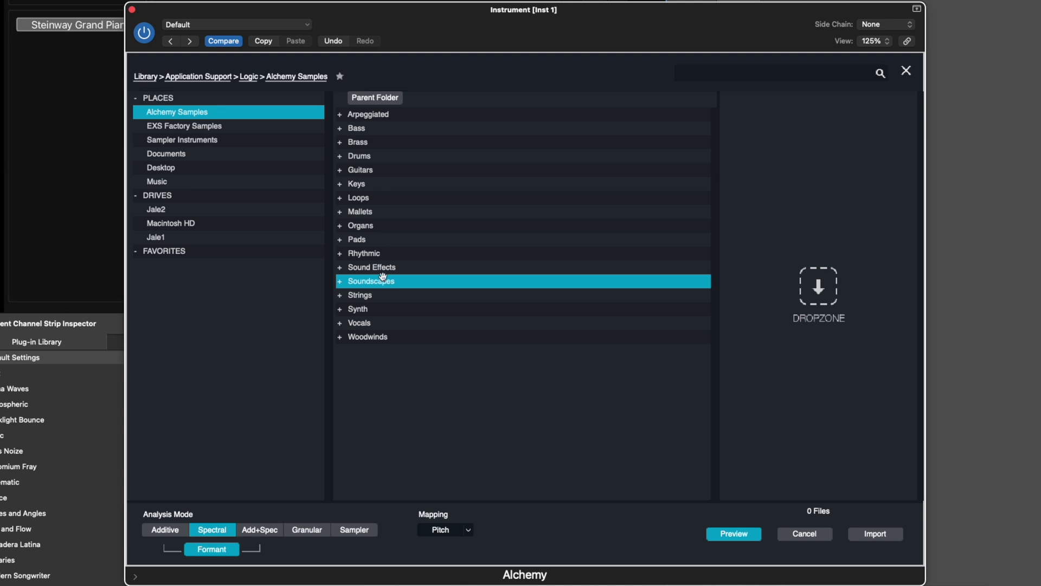
{"action": "left_click", "coordinate": [359, 199]}
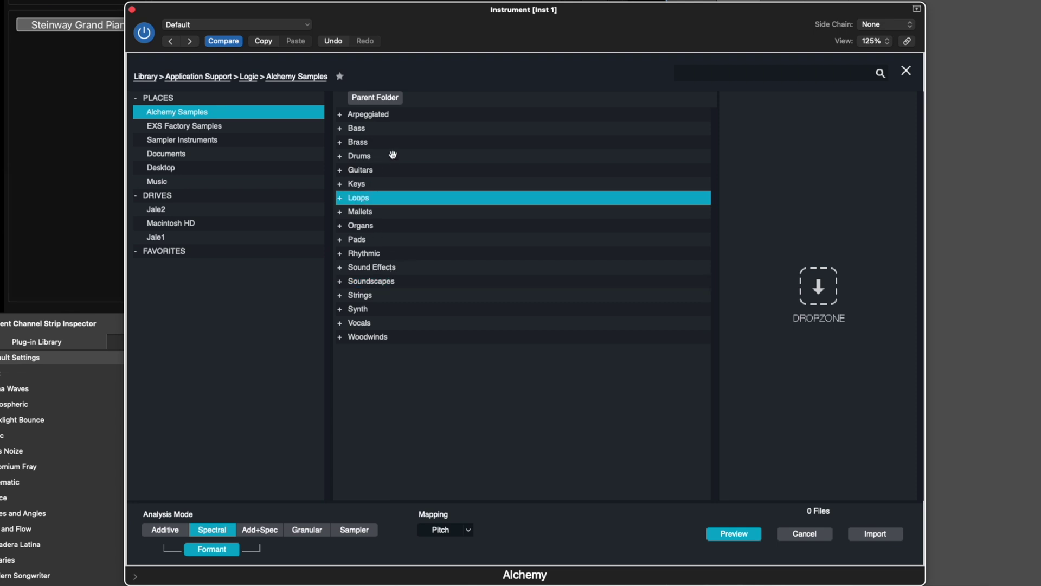